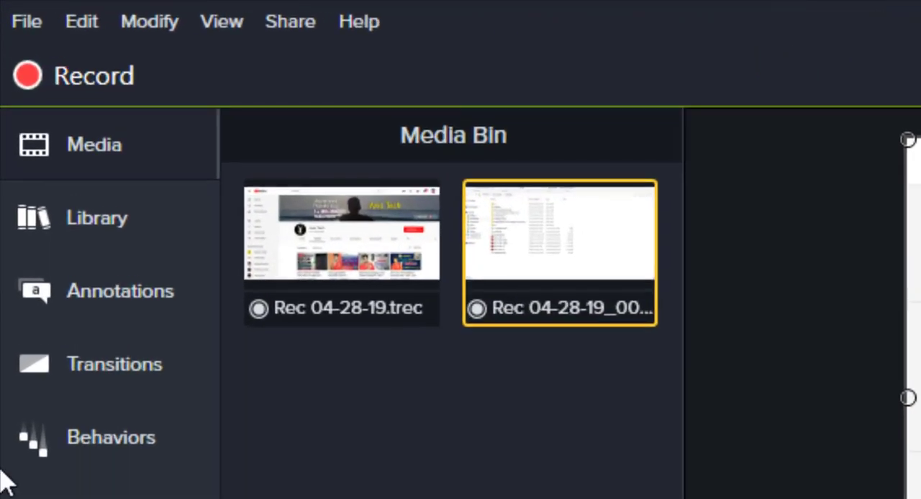
pyautogui.click(27, 23)
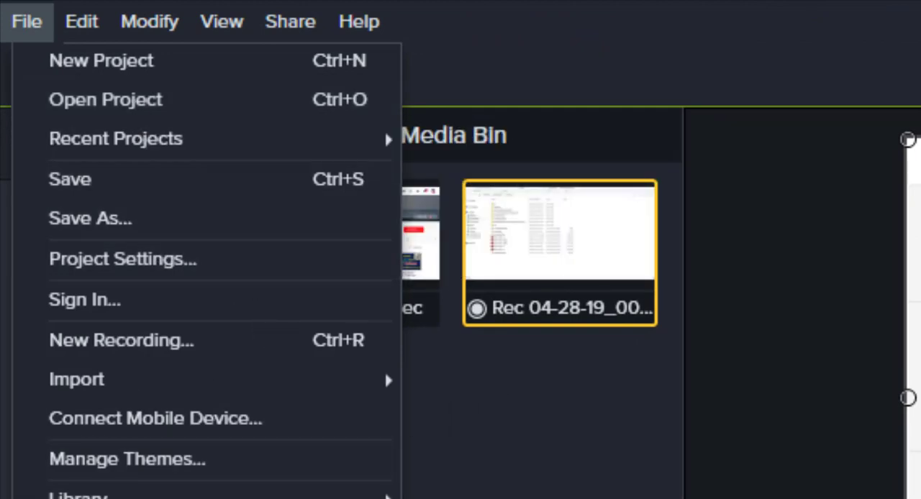
pyautogui.moveTo(201, 382)
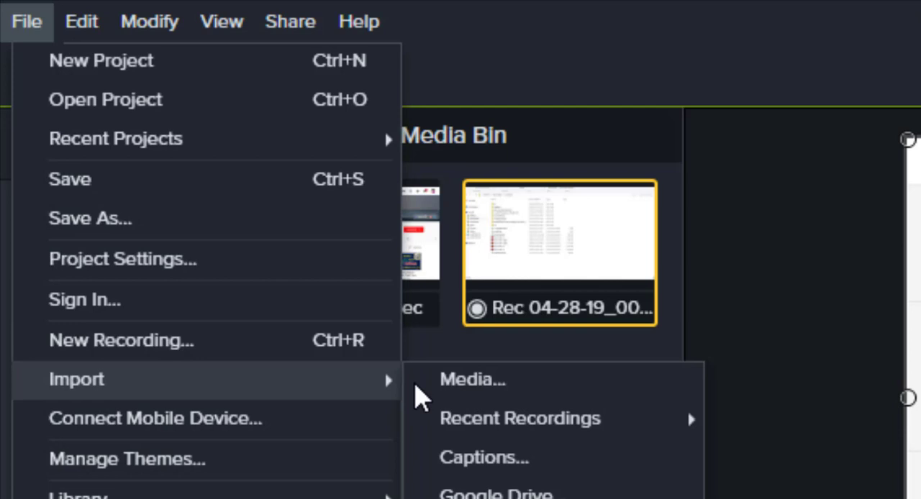
pyautogui.click(508, 393)
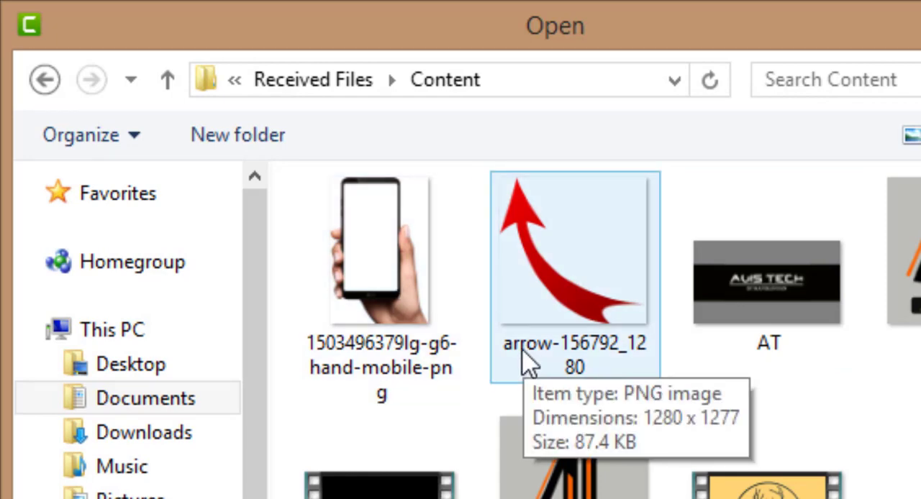
pyautogui.click(386, 278)
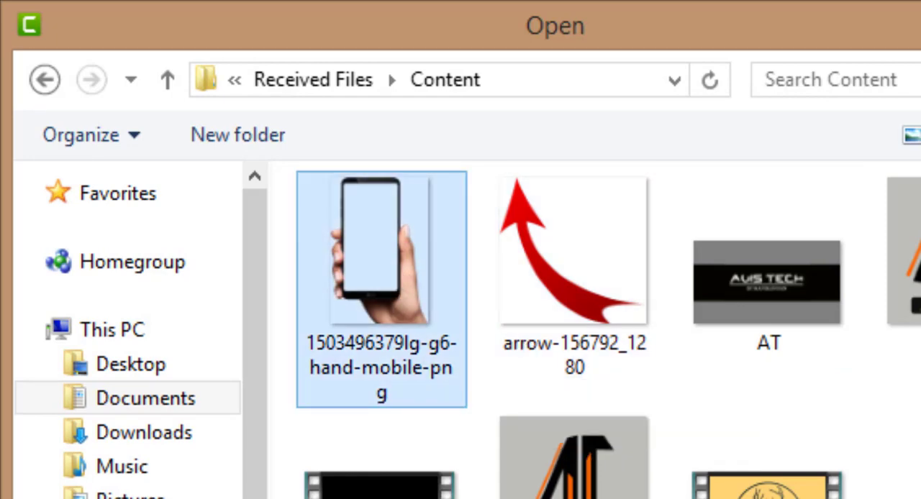
pyautogui.press('Return')
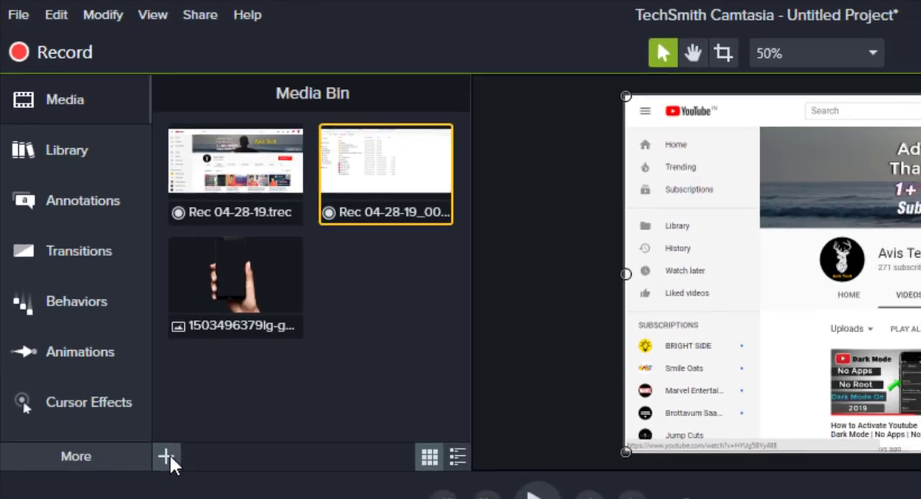
pyautogui.click(167, 457)
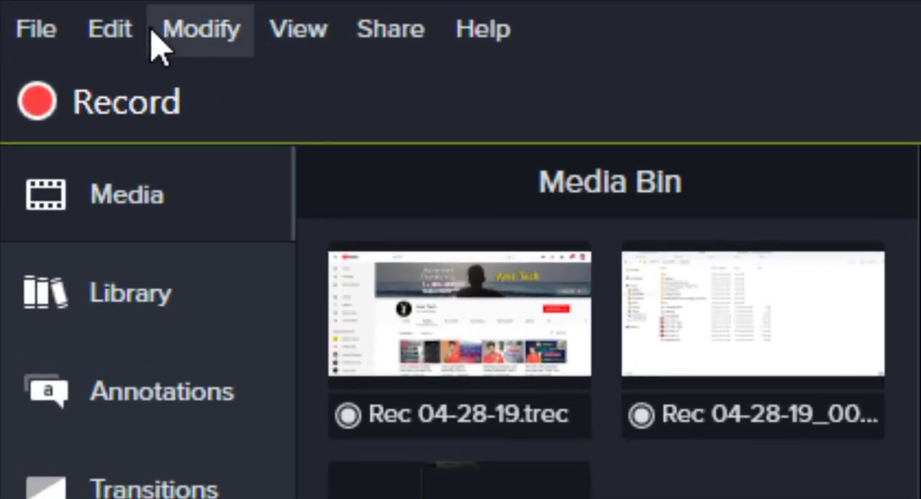
pyautogui.click(101, 30)
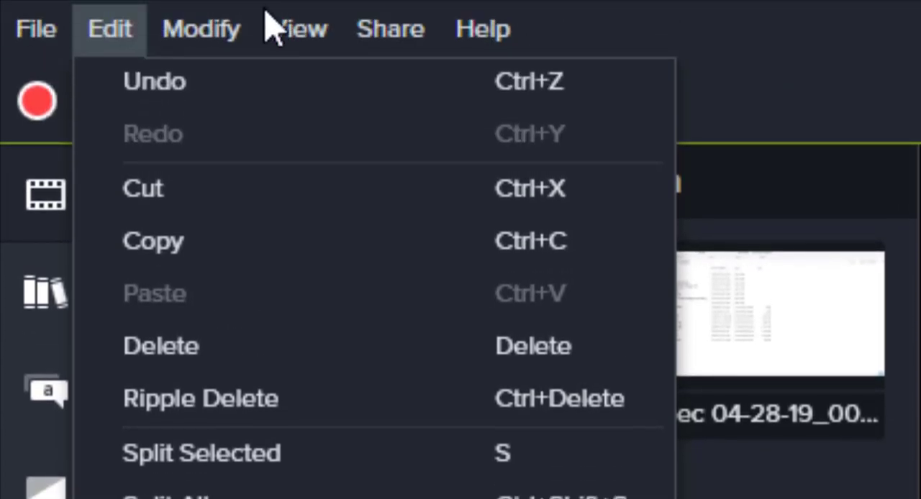
pyautogui.moveTo(220, 33)
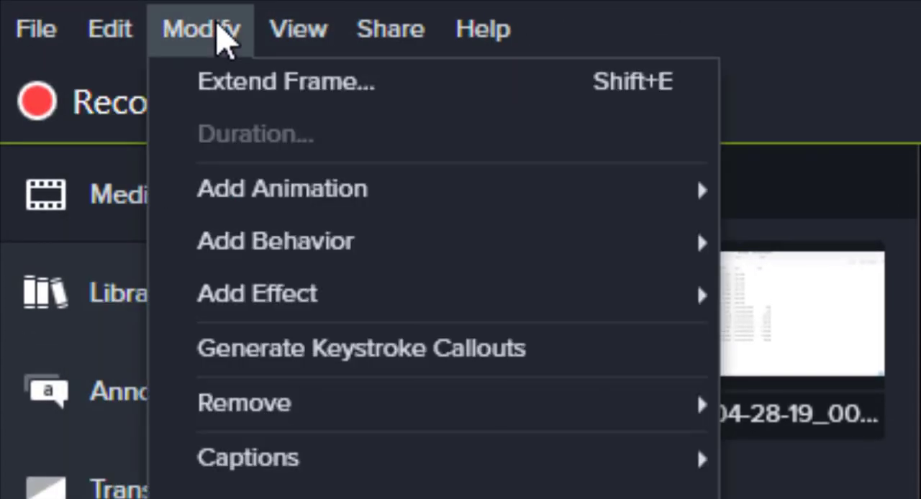
pyautogui.moveTo(341, 195)
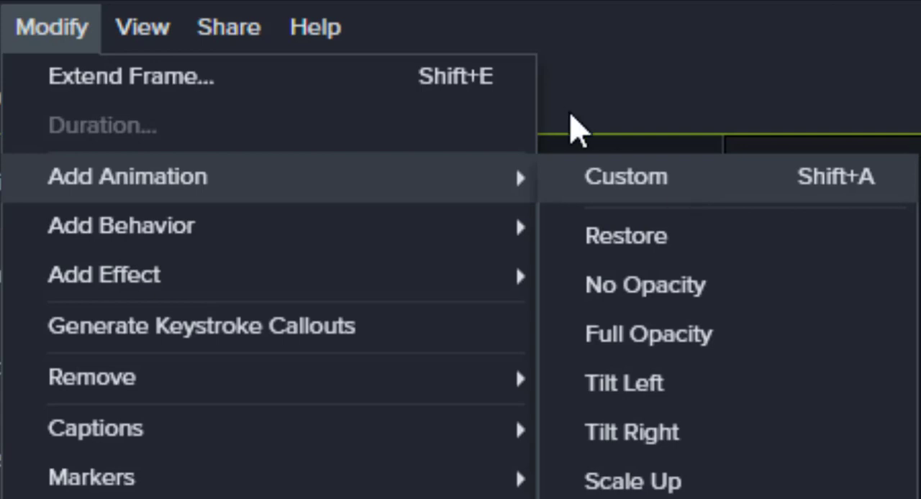
pyautogui.moveTo(496, 241)
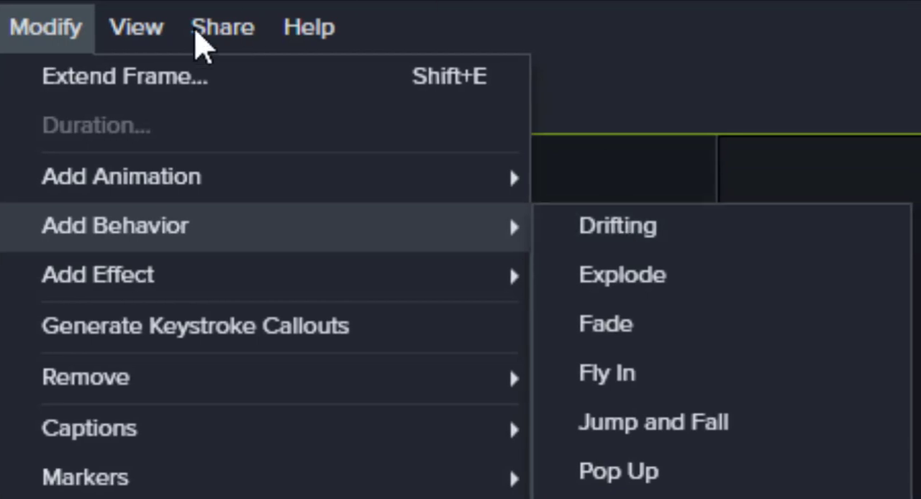
# Hide the tools area and show it again, and open and close the selected clip's properties.
pyautogui.click(164, 40)
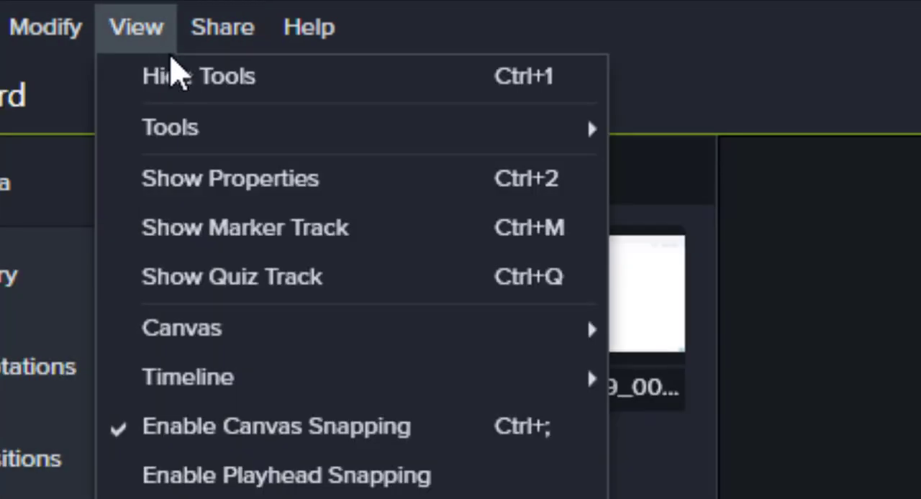
pyautogui.click(176, 77)
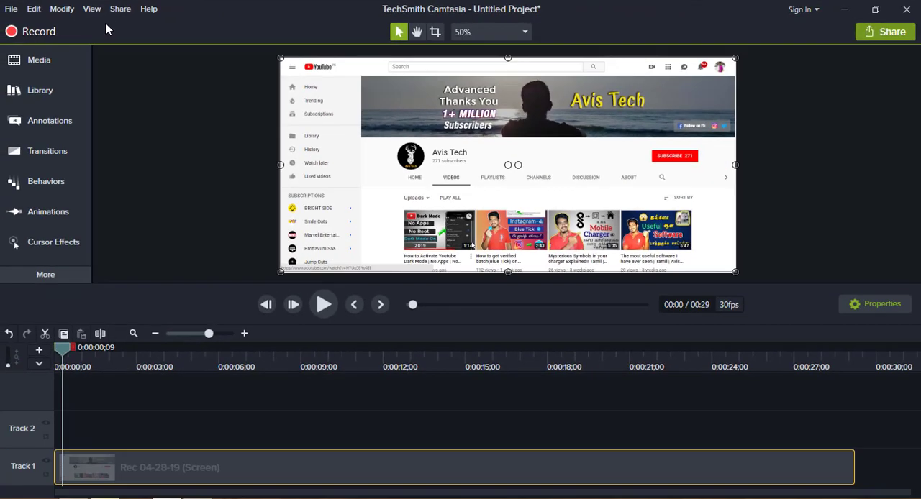
pyautogui.click(98, 13)
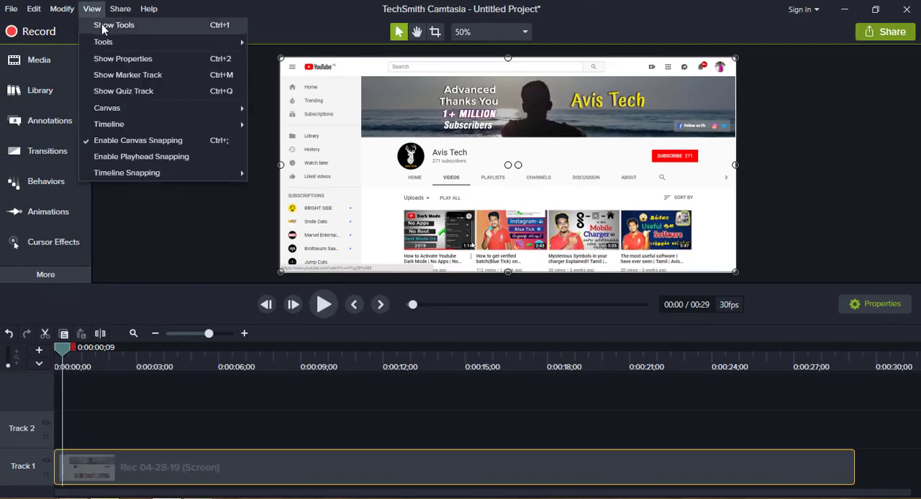
pyautogui.click(102, 24)
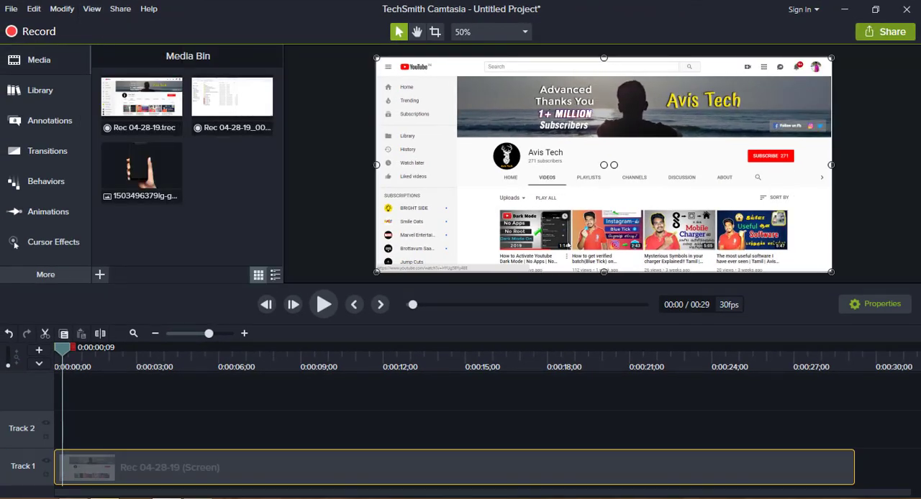
pyautogui.click(871, 305)
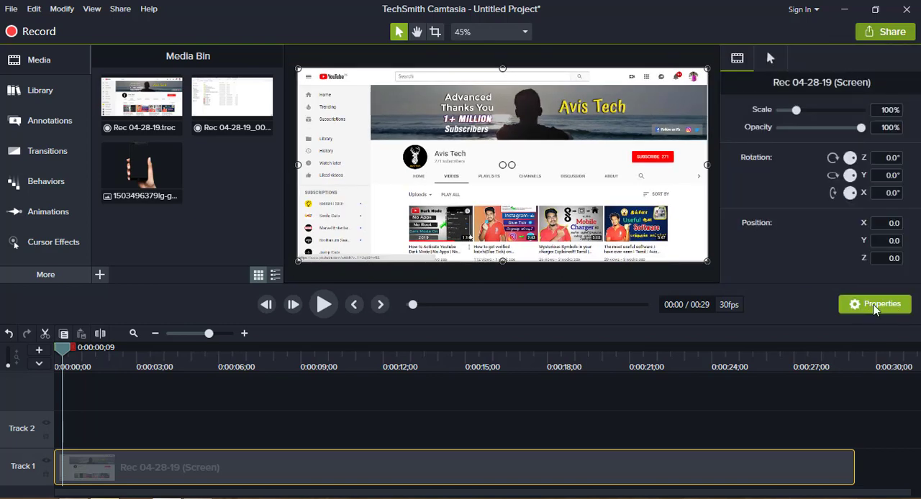
pyautogui.click(873, 307)
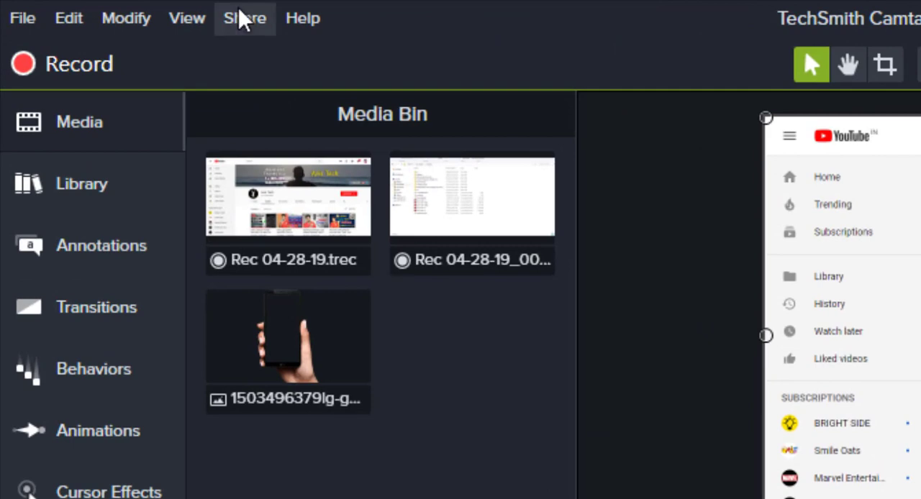
pyautogui.click(243, 16)
pyautogui.moveTo(248, 10)
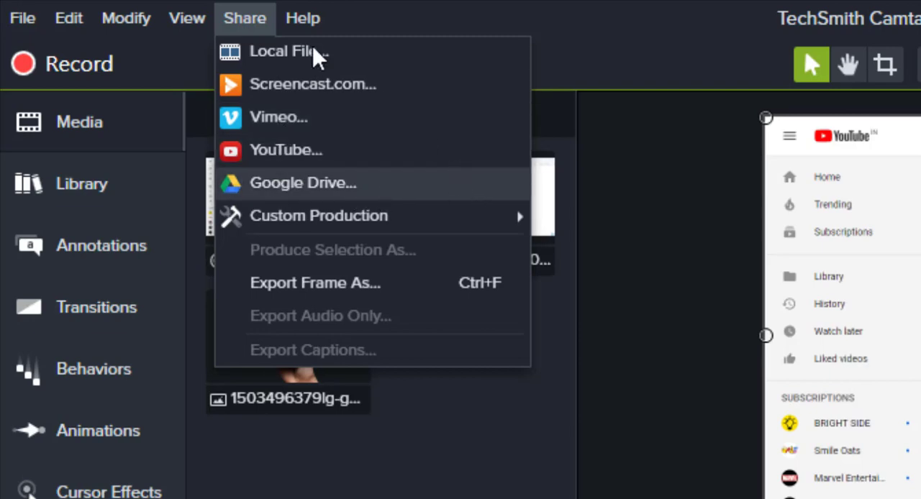
pyautogui.moveTo(306, 16)
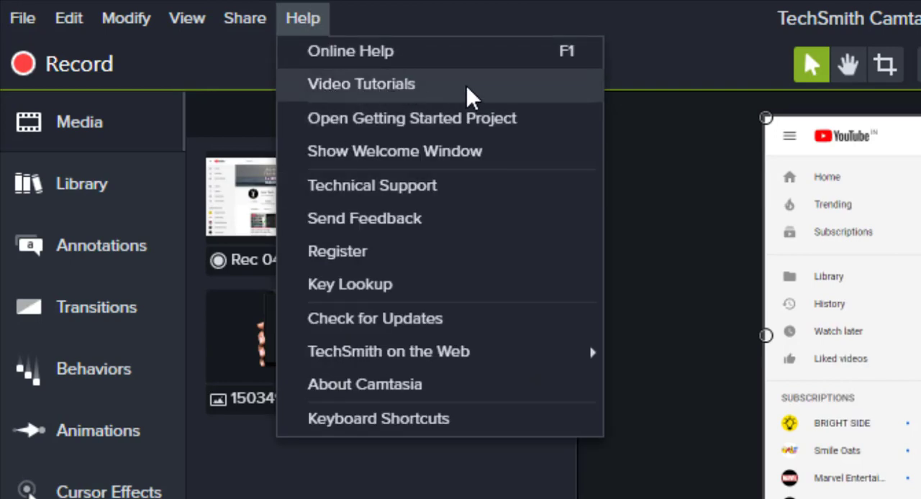
pyautogui.click(137, 184)
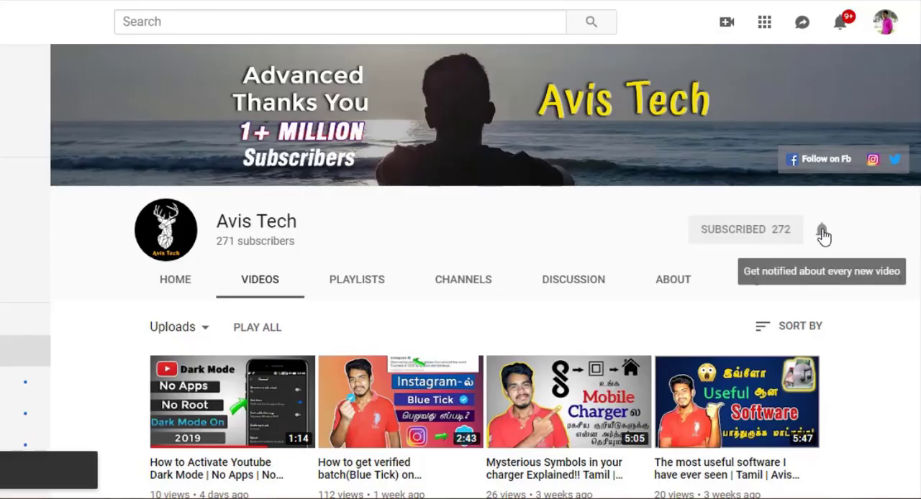
# Delete the clip on Track 1 and place the Rec 04-28-19.trec recording from the media bin on that track.
pyautogui.click(820, 236)
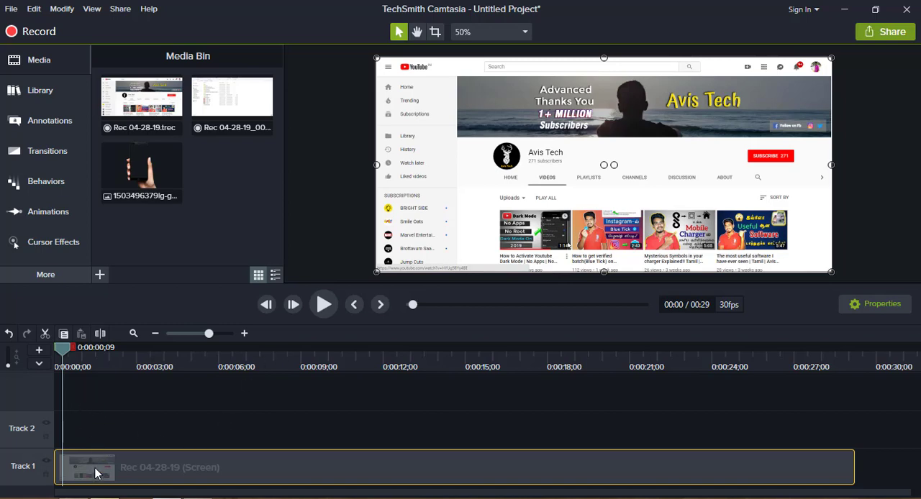
pyautogui.press('Delete')
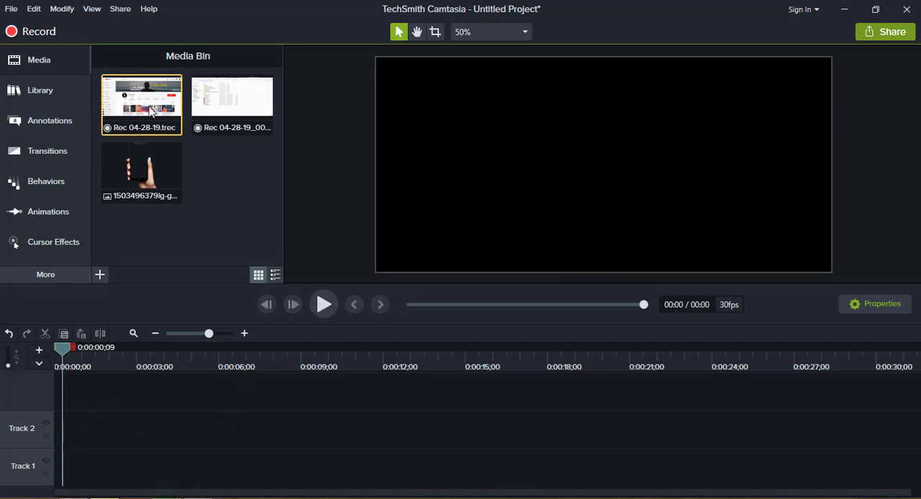
pyautogui.doubleClick(147, 108)
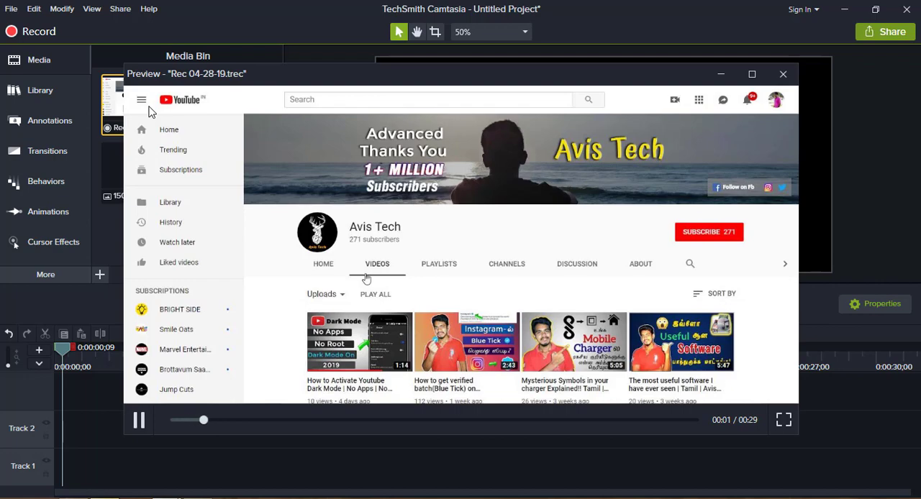
pyautogui.click(782, 73)
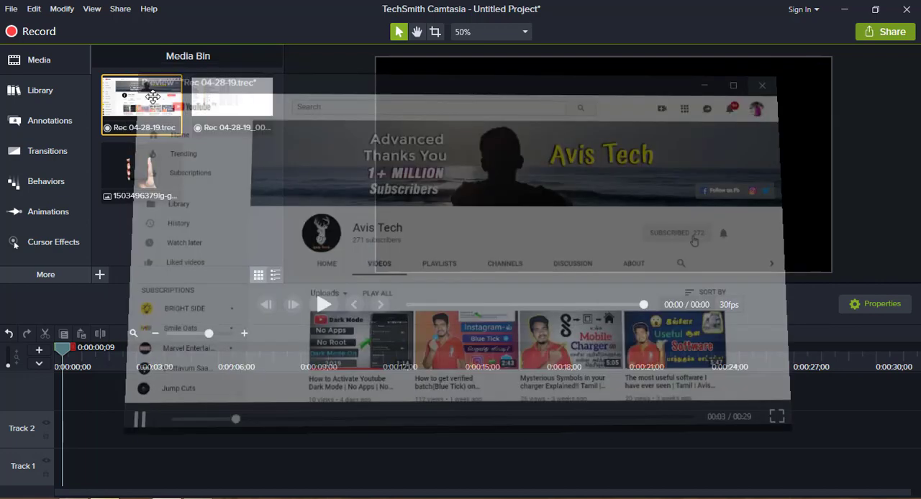
pyautogui.moveTo(145, 108); pyautogui.dragTo(134, 435)
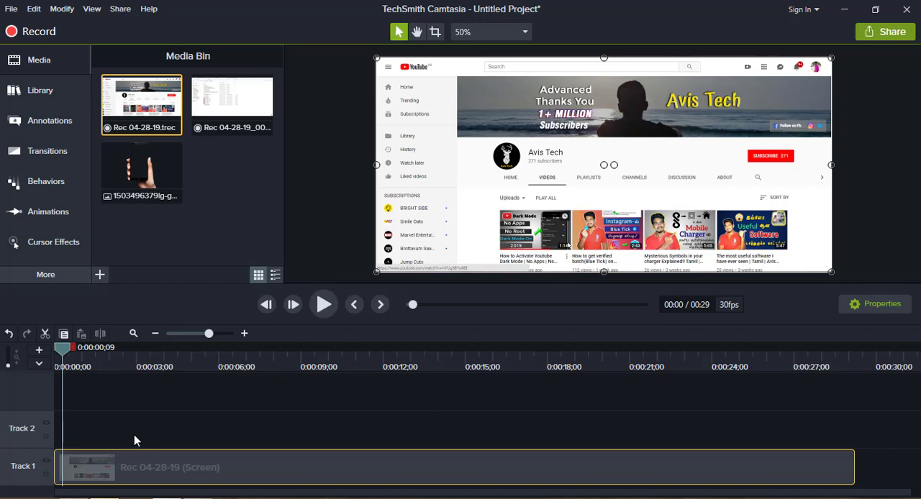
# Split the Track 1 clip at 0:00:03;07 and ripple delete its first part.
pyautogui.moveTo(63, 350); pyautogui.dragTo(141, 374)
pyautogui.press('s')
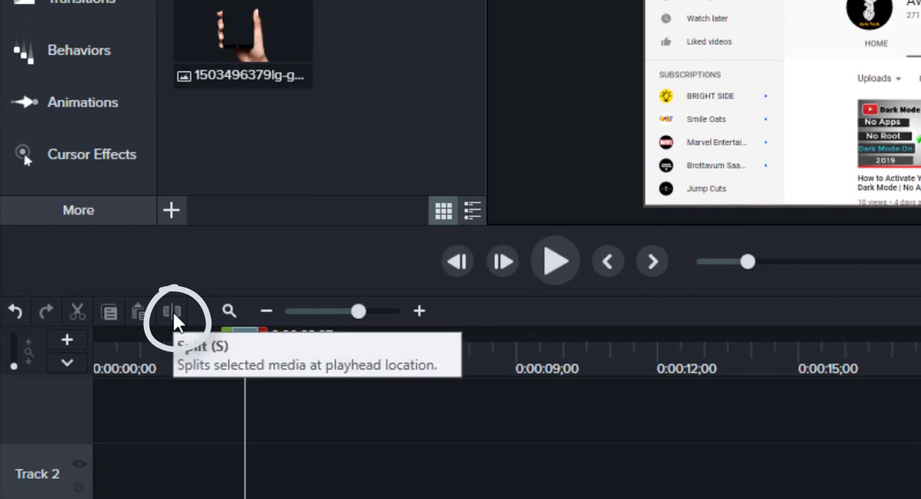
pyautogui.click(302, 497)
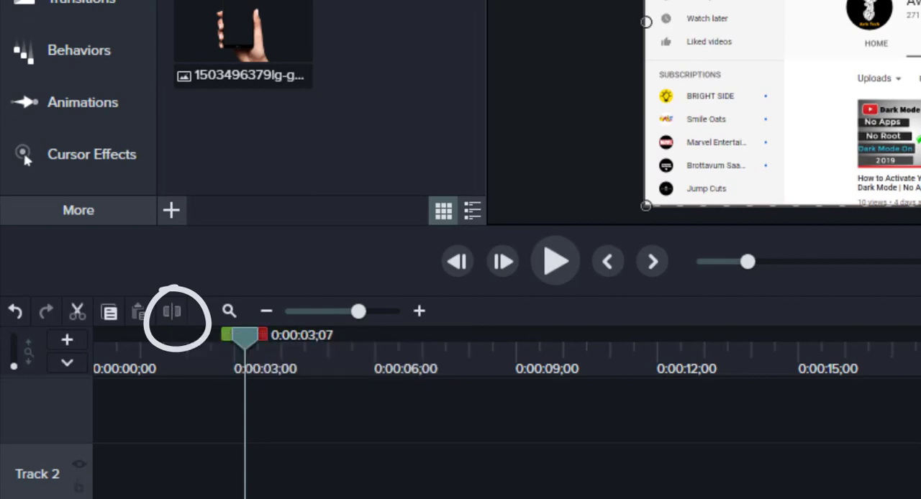
pyautogui.click(302, 496)
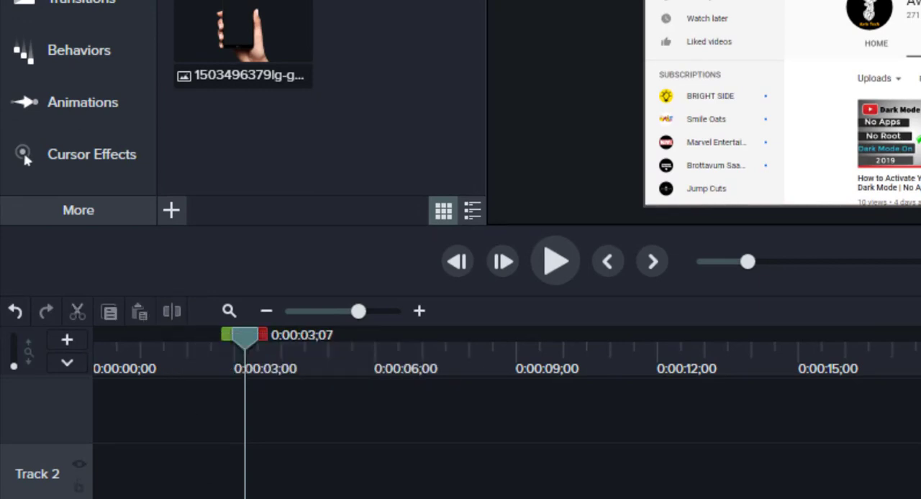
pyautogui.click(147, 495)
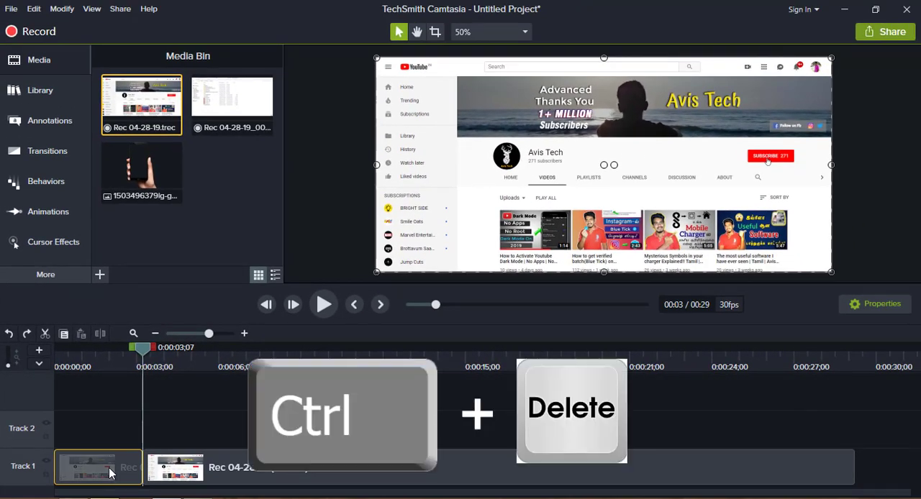
pyautogui.hotkey('ctrl', 'Delete')
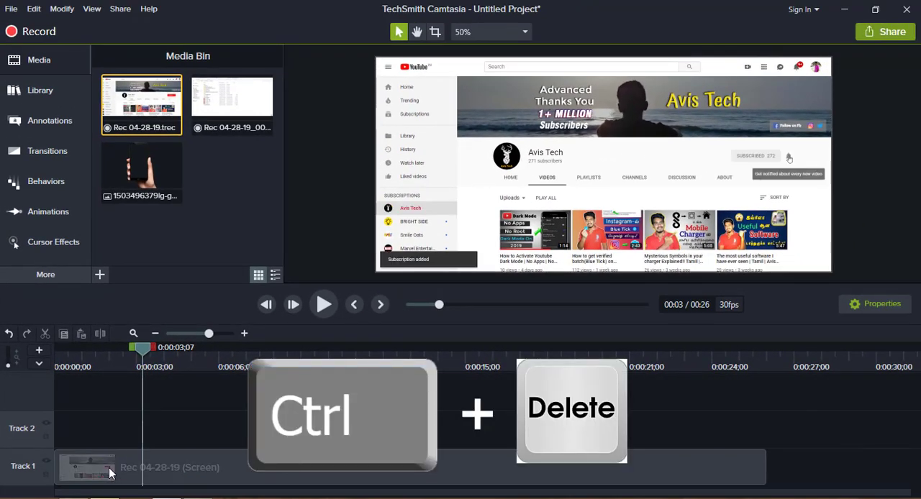
# Add a custom animation to the Track 1 clip at 0:00:03;28.
pyautogui.click(57, 363)
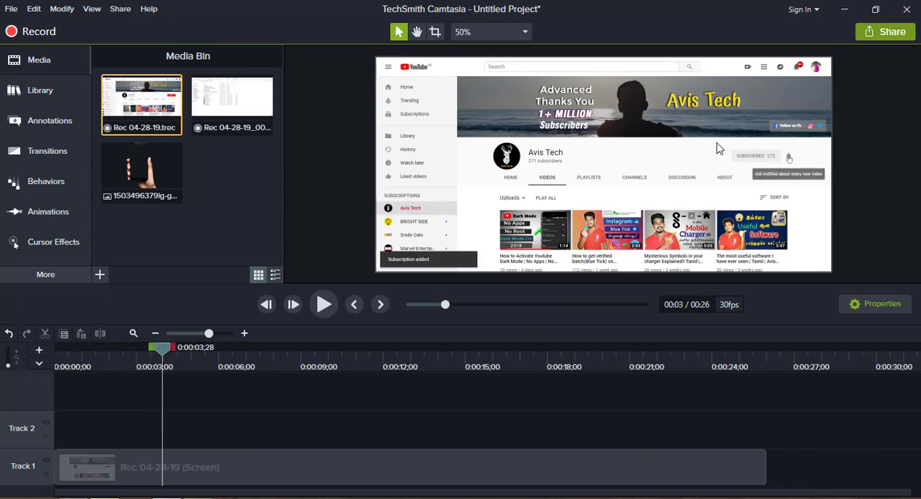
pyautogui.click(178, 474)
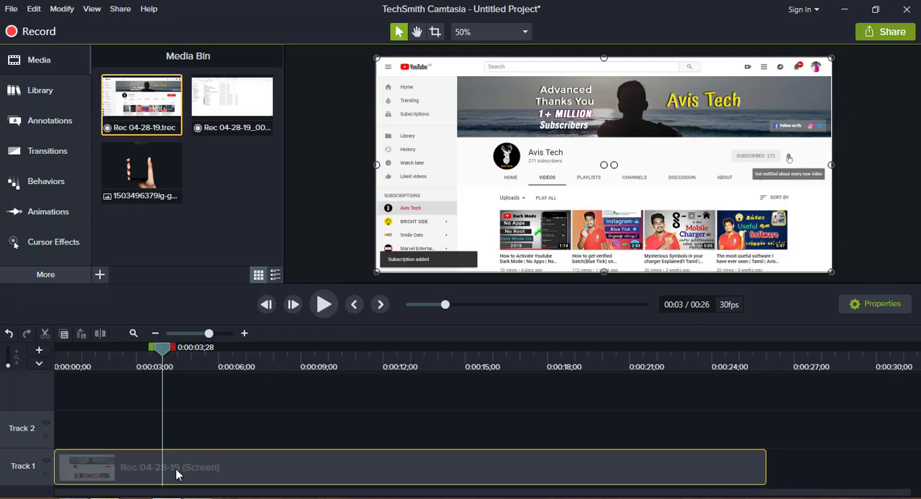
pyautogui.hotkey('shift', 'a')
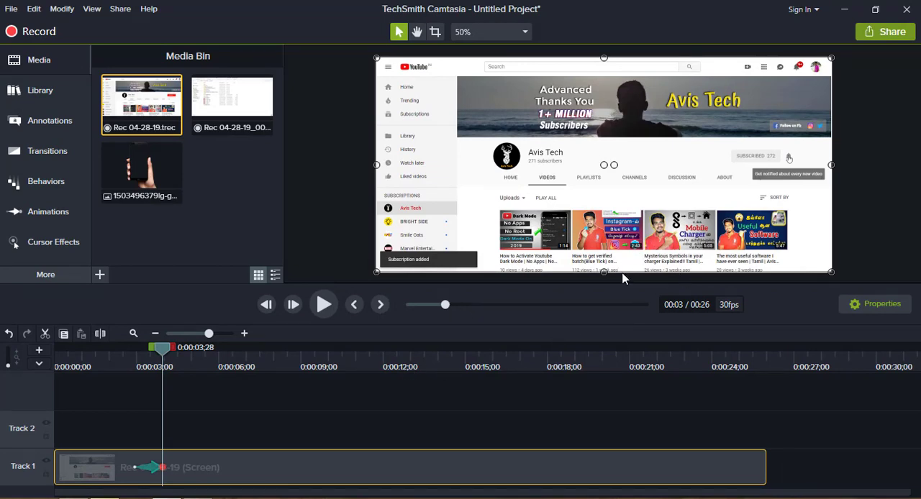
# Enlarge the clip on the canvas and reposition it to frame the channel's subscribe button and notification bell.
pyautogui.press('alt')
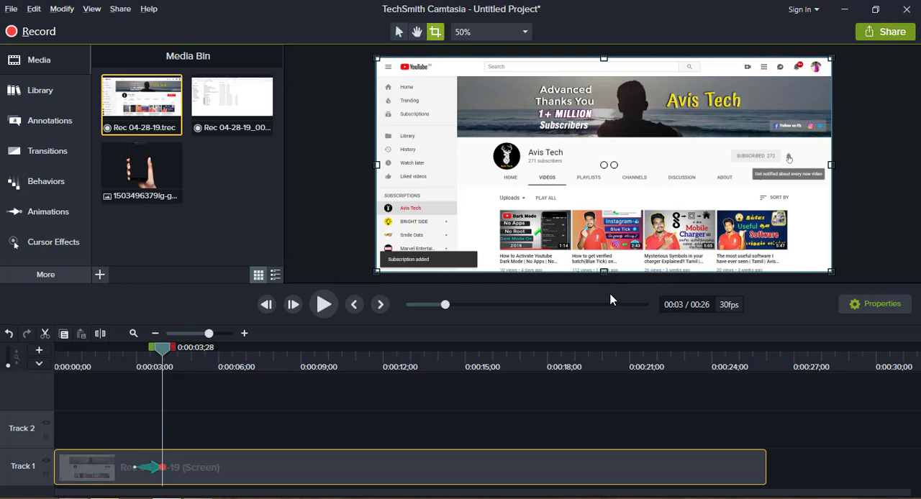
pyautogui.moveTo(603, 270); pyautogui.dragTo(620, 351)
pyautogui.moveTo(669, 160); pyautogui.dragTo(612, 150)
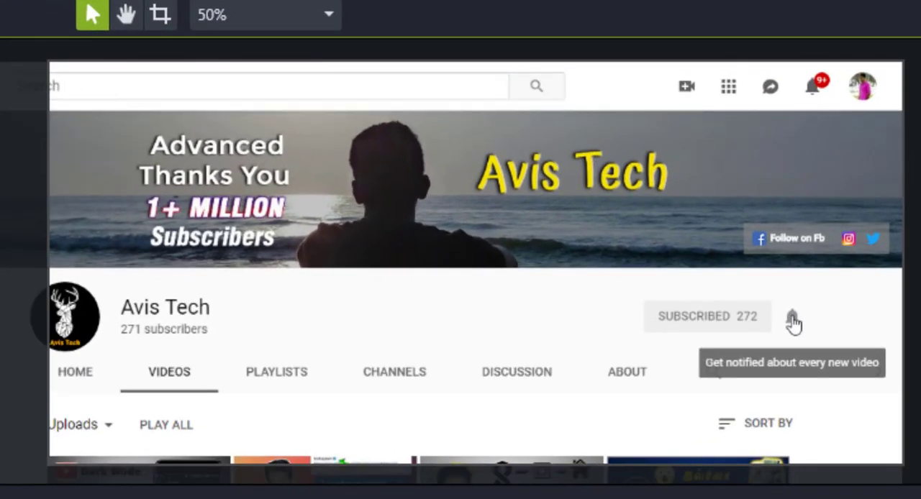
pyautogui.click(115, 434)
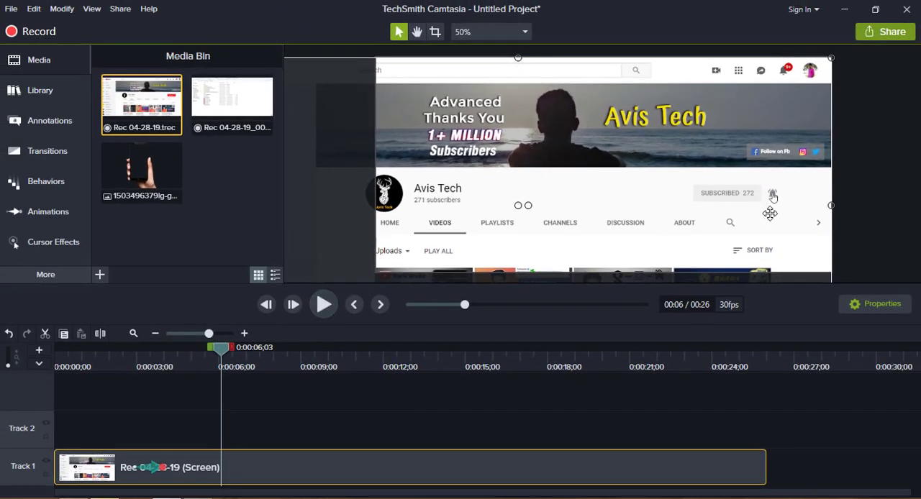
# Add a sketch motion circle annotation over the channel's notification bell and preview its drawing effect.
pyautogui.click(41, 94)
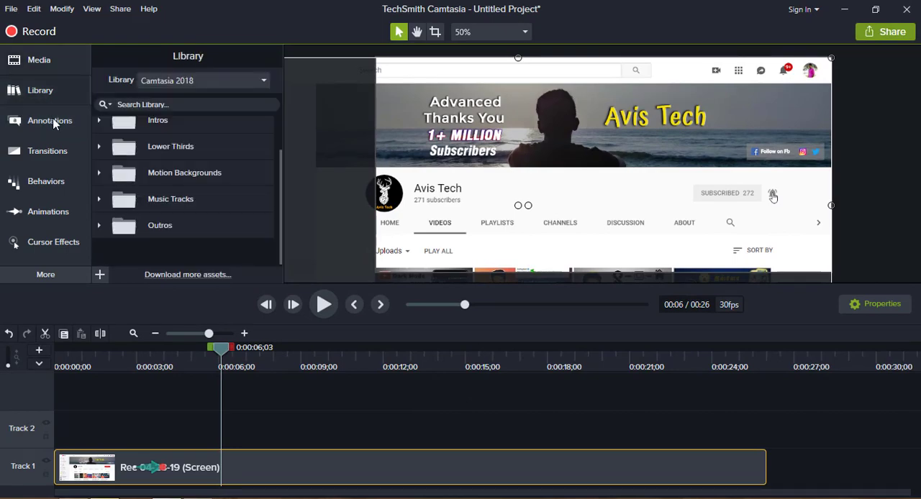
pyautogui.click(52, 122)
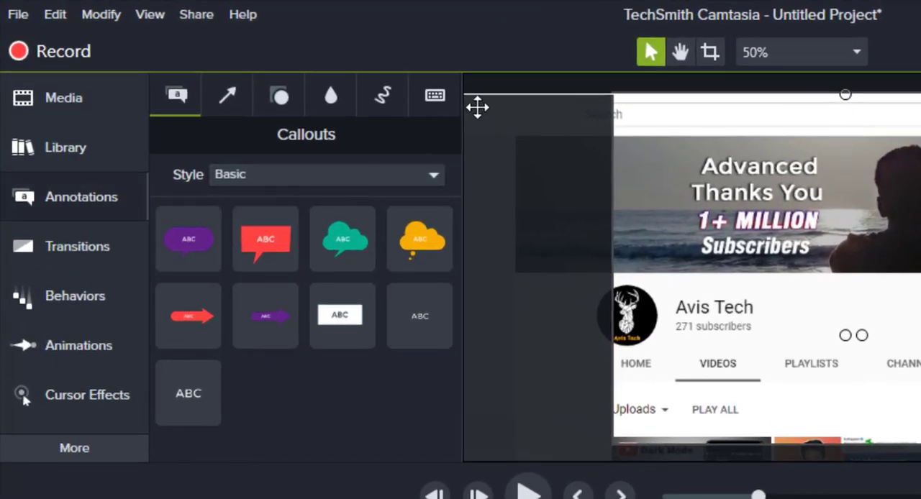
pyautogui.click(382, 95)
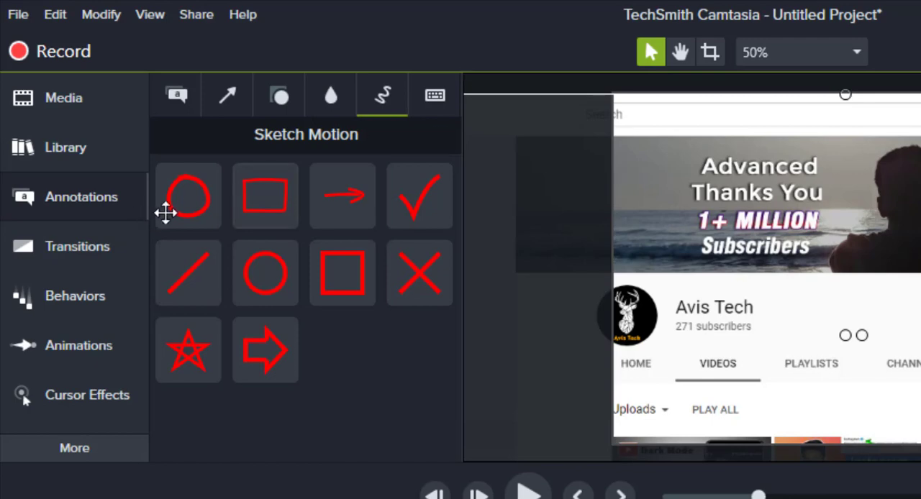
pyautogui.click(188, 195)
pyautogui.moveTo(578, 223)
pyautogui.mouseDown()
pyautogui.moveTo(699, 231)
pyautogui.moveTo(920, 307)
pyautogui.moveTo(899, 307)
pyautogui.mouseUp()
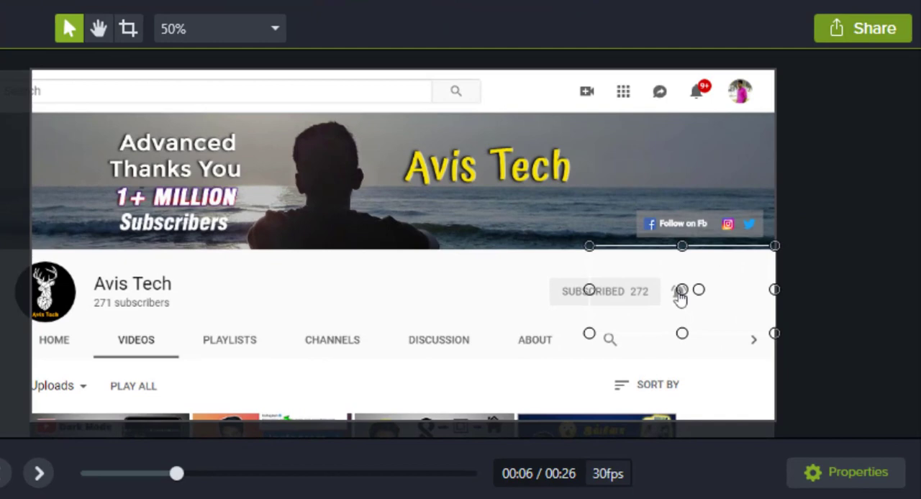
pyautogui.press('space')
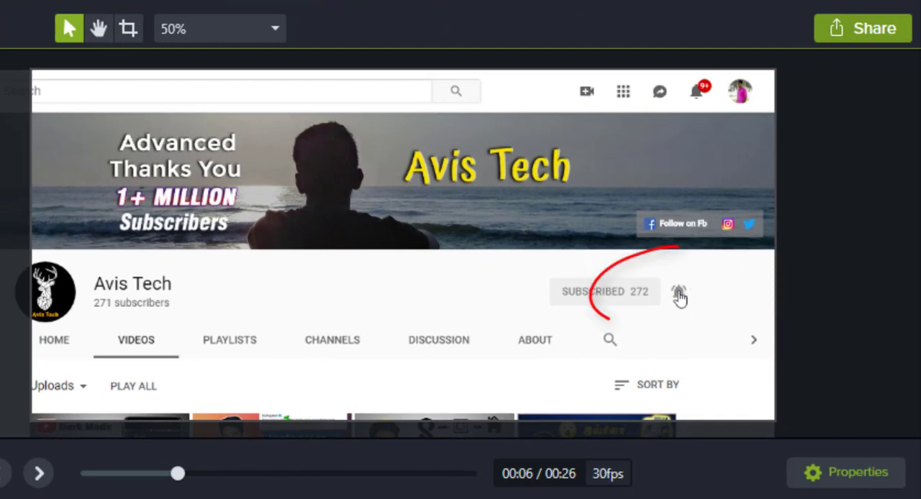
pyautogui.press('space')
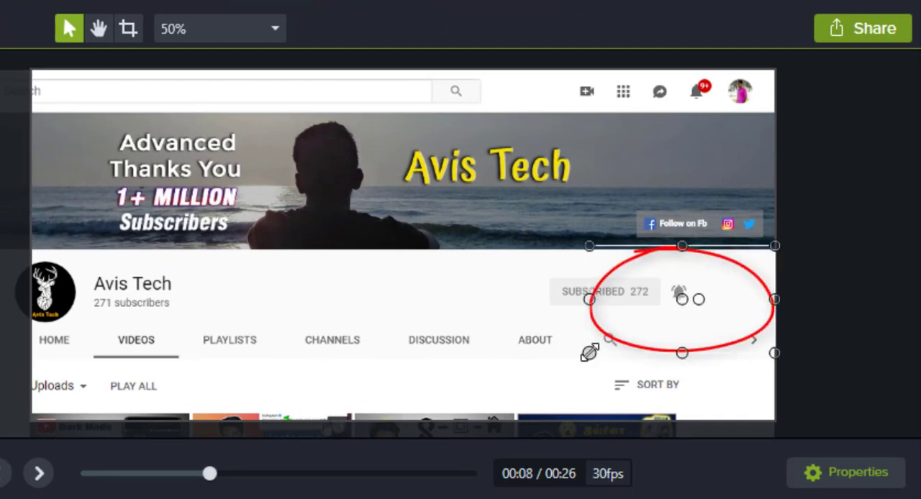
# Shrink the sketch motion circle around the notification bell, shorten its Track 2 clip to end at about 0:00:09, and preview it.
pyautogui.moveTo(589, 352)
pyautogui.mouseDown()
pyautogui.moveTo(636, 322)
pyautogui.moveTo(637, 311)
pyautogui.mouseUp()
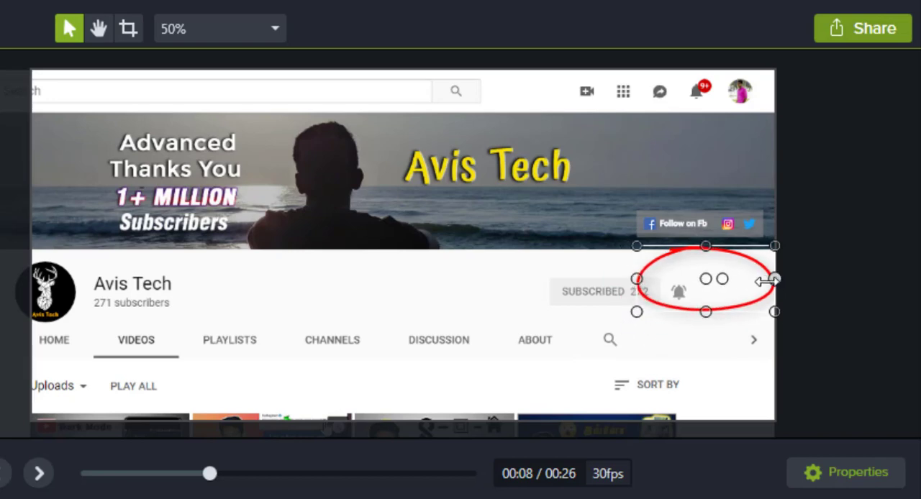
pyautogui.moveTo(764, 281); pyautogui.dragTo(737, 279)
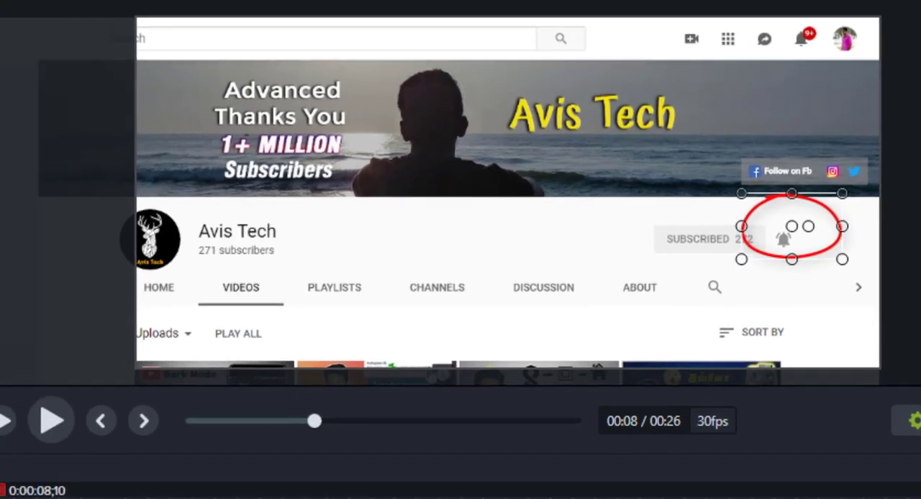
pyautogui.moveTo(534, 407)
pyautogui.mouseDown()
pyautogui.moveTo(484, 407)
pyautogui.moveTo(500, 389)
pyautogui.moveTo(486, 389)
pyautogui.mouseUp()
pyautogui.click(346, 265)
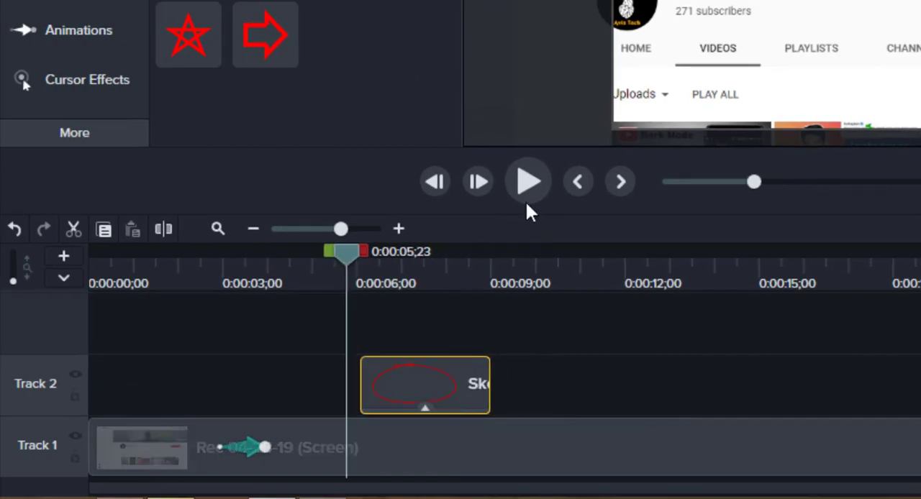
pyautogui.click(529, 186)
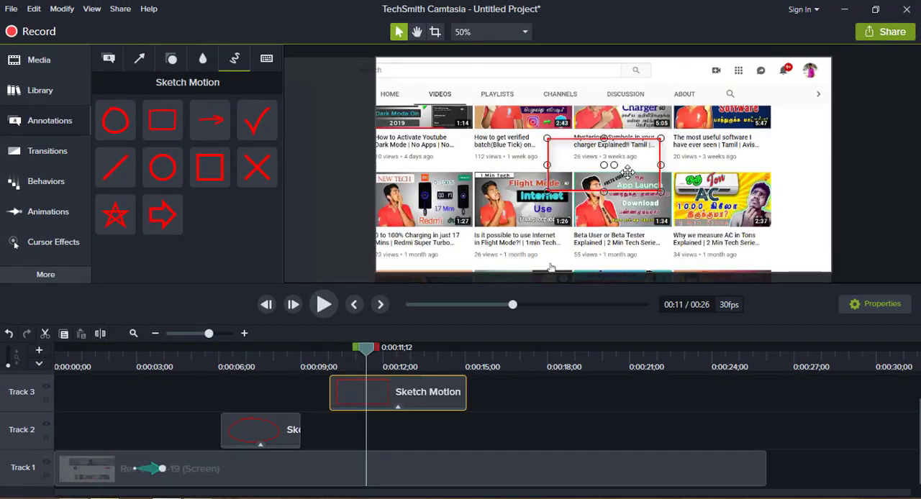
# Frame a video thumbnail with a sketch motion rectangle on Track 3 and preview it from 0:00:09;17.
pyautogui.moveTo(627, 171); pyautogui.dragTo(649, 203)
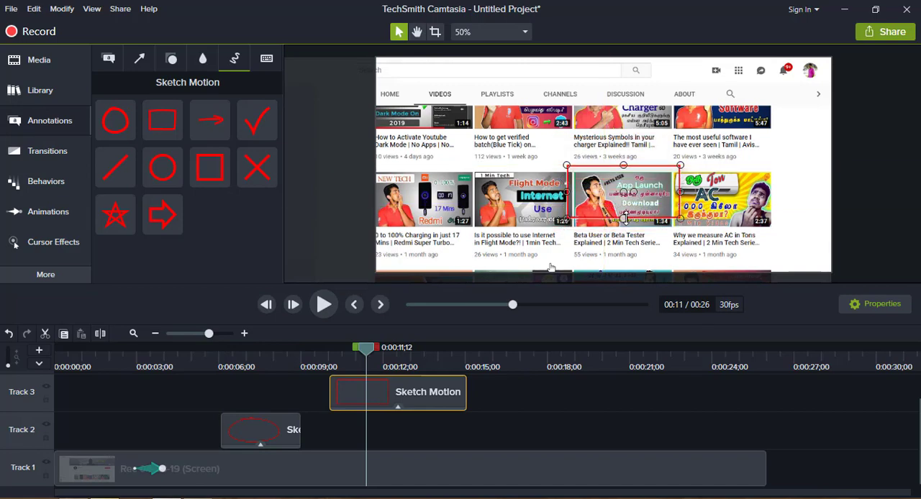
pyautogui.click(317, 357)
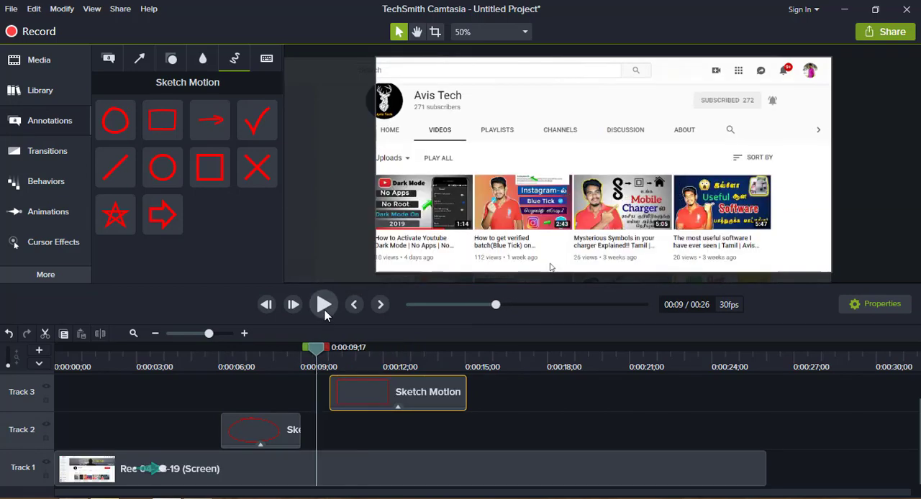
pyautogui.click(324, 304)
pyautogui.click(395, 381)
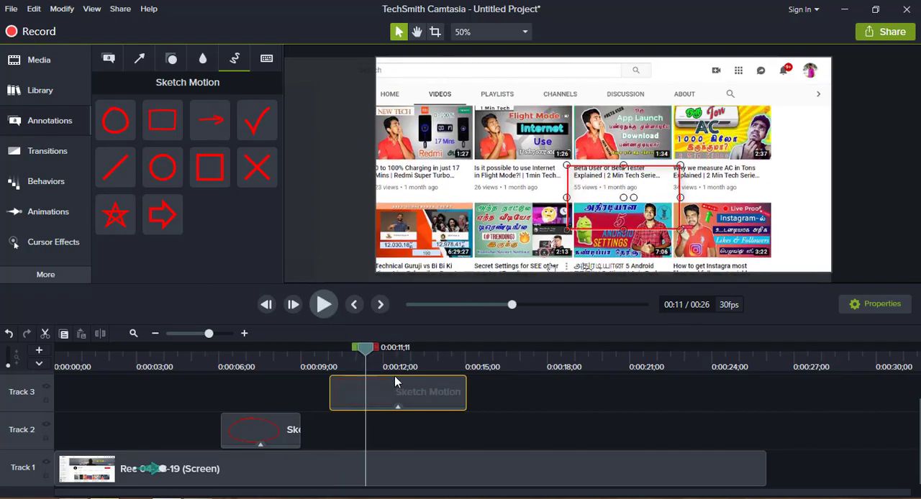
# Set the sketch motion rectangle's color to green, thickness to 11.8 and draw time to 0.5, and preview the result.
pyautogui.click(869, 304)
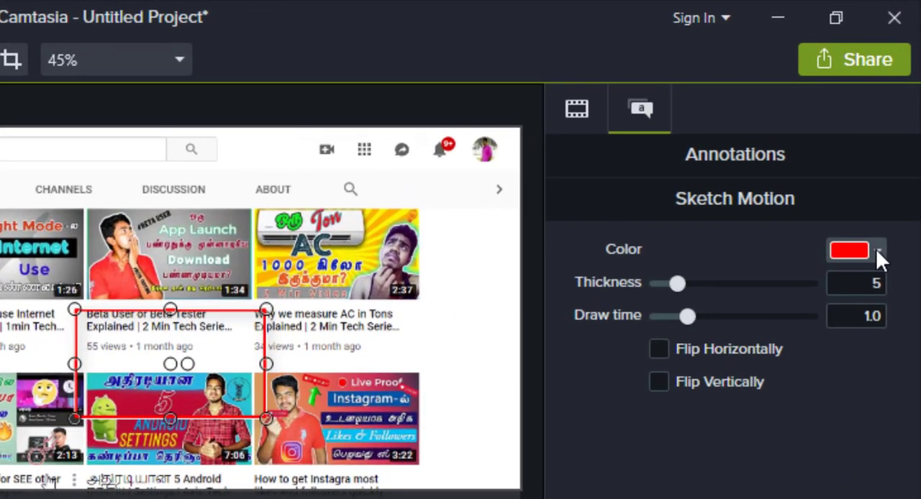
pyautogui.click(876, 249)
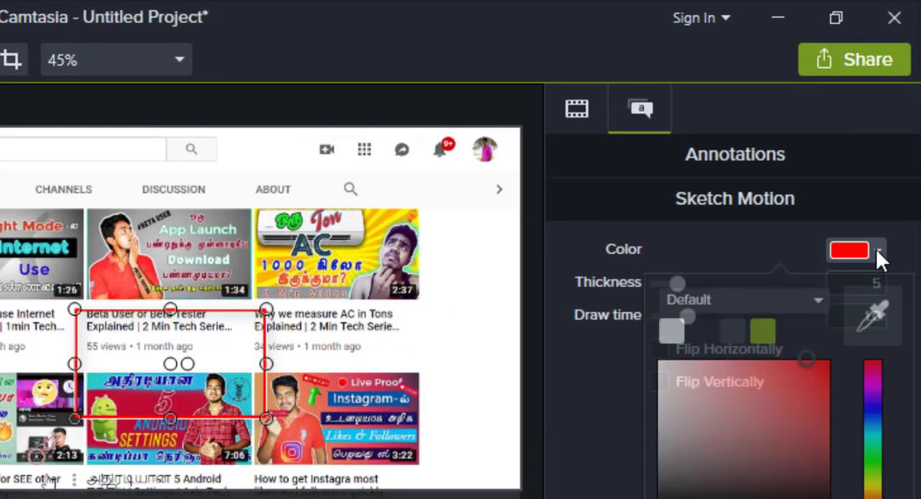
pyautogui.click(765, 335)
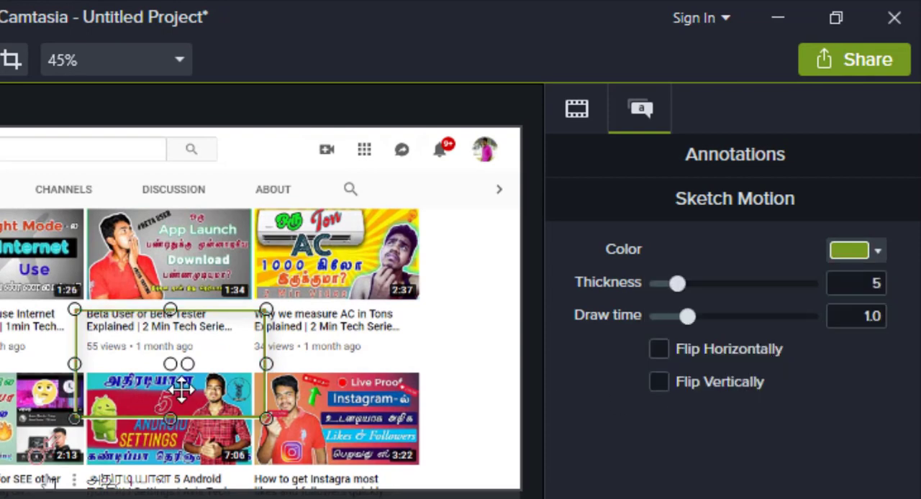
pyautogui.moveTo(720, 283)
pyautogui.mouseDown()
pyautogui.moveTo(773, 281)
pyautogui.moveTo(732, 293)
pyautogui.mouseUp()
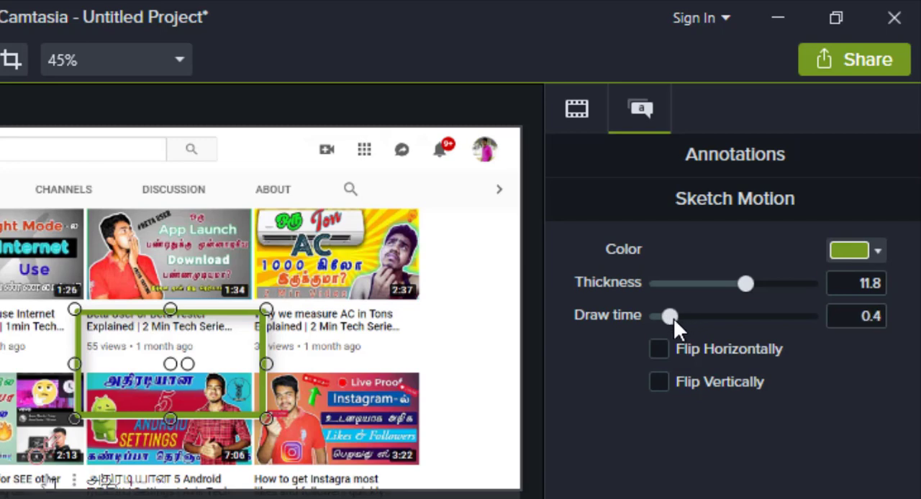
pyautogui.moveTo(680, 318)
pyautogui.mouseDown()
pyautogui.moveTo(775, 316)
pyautogui.moveTo(675, 322)
pyautogui.mouseUp()
pyautogui.press('space')
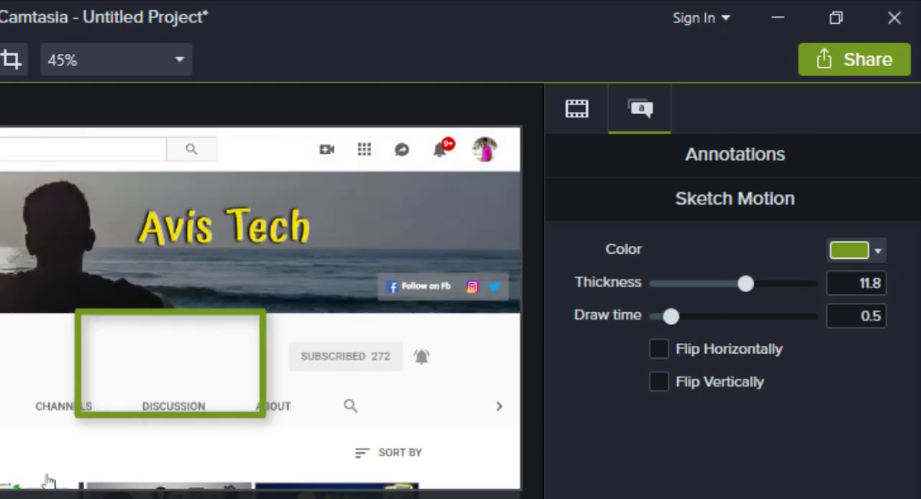
pyautogui.press('space')
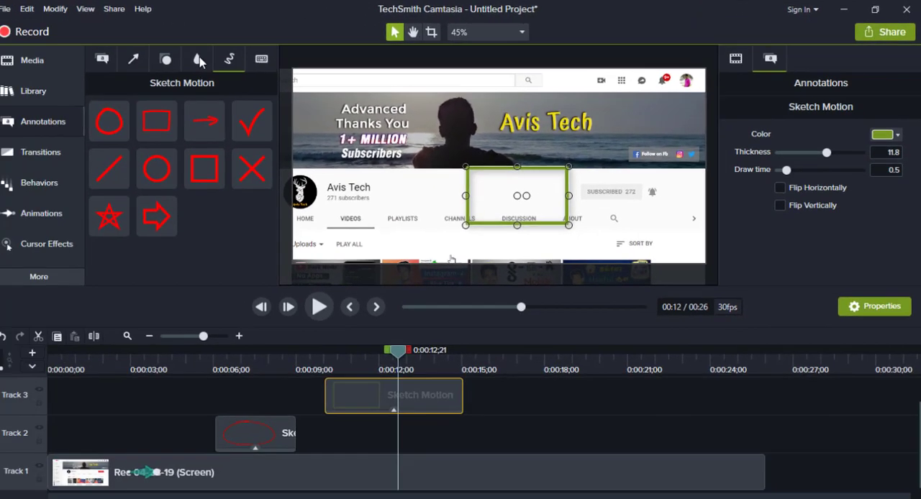
# Place a Blur annotation over the Avis Tech title in the channel banner.
pyautogui.click(202, 58)
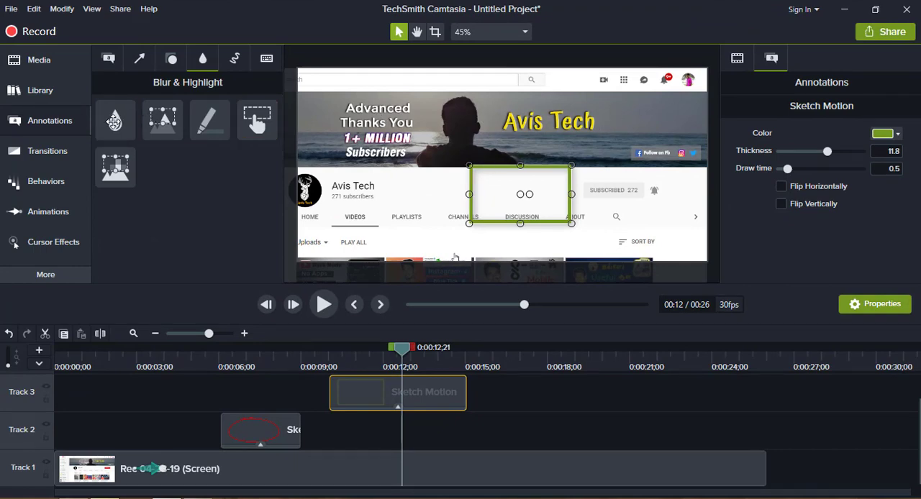
pyautogui.moveTo(115, 120)
pyautogui.mouseDown()
pyautogui.moveTo(288, 139)
pyautogui.moveTo(547, 144)
pyautogui.moveTo(574, 123)
pyautogui.mouseUp()
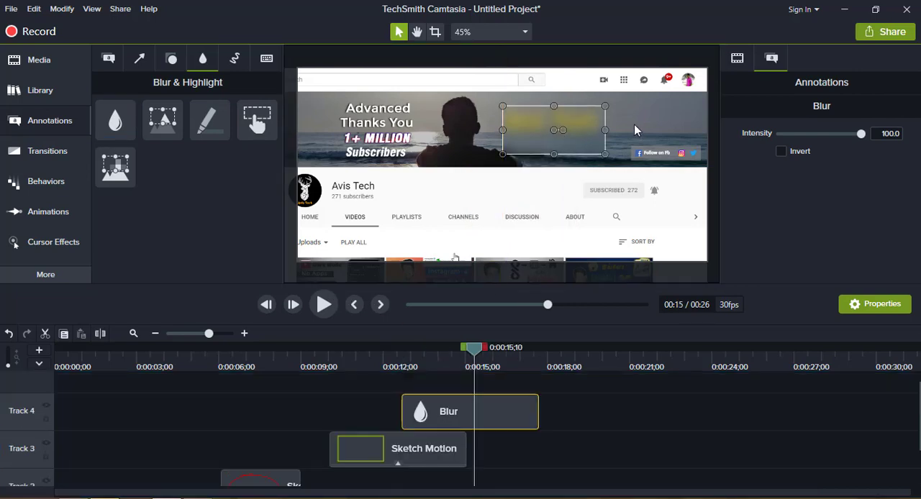
# Add a red star shape on Track 5 starting at about 0:00:08 and move it beside the channel name below the banner.
pyautogui.click(171, 59)
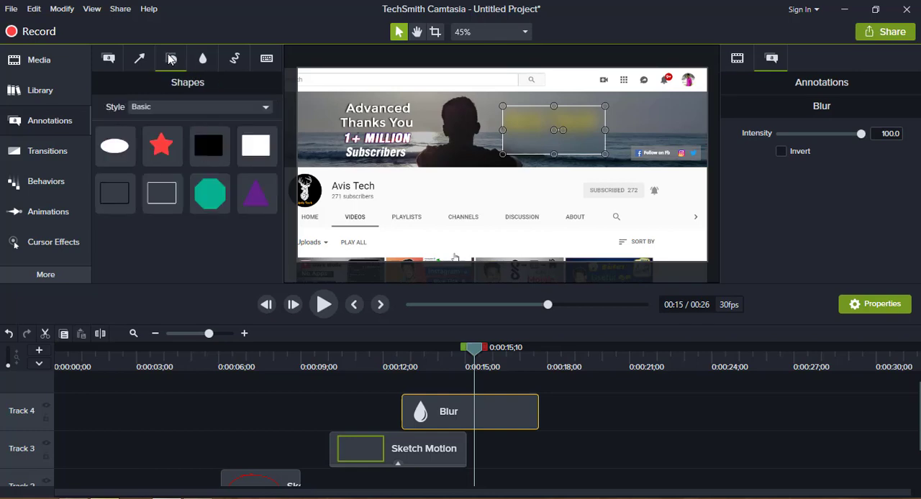
pyautogui.click(161, 146)
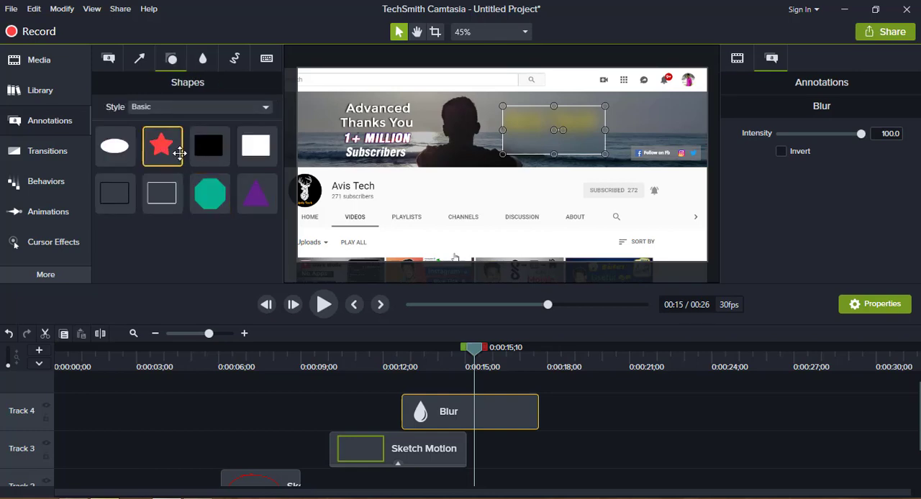
pyautogui.moveTo(179, 152); pyautogui.dragTo(283, 419)
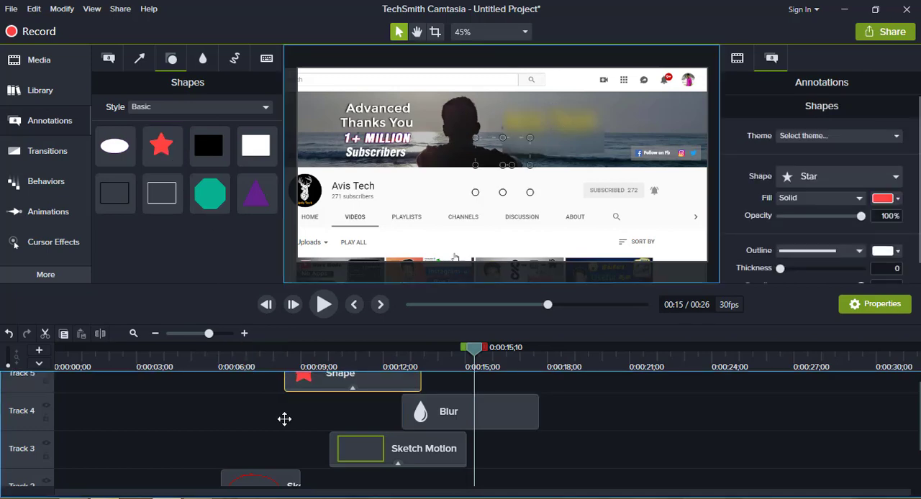
pyautogui.click(318, 353)
pyautogui.moveTo(318, 352); pyautogui.dragTo(291, 353)
pyautogui.moveTo(506, 147); pyautogui.dragTo(412, 175)
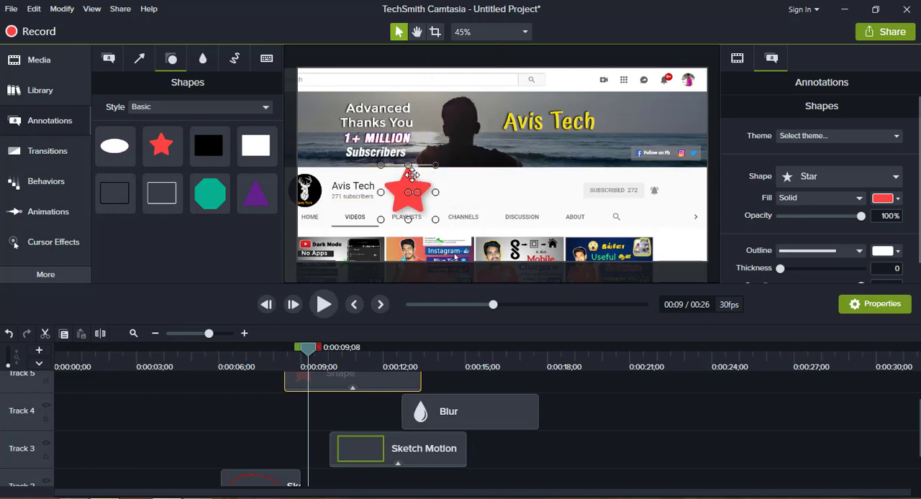
# Add a plain text callout without a background to Track 4 at 0:00:19;10.
pyautogui.click(138, 60)
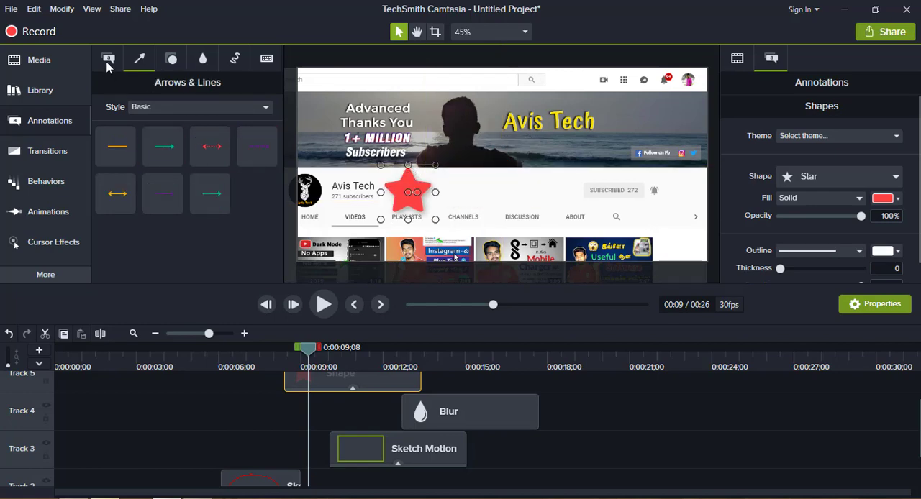
pyautogui.click(107, 60)
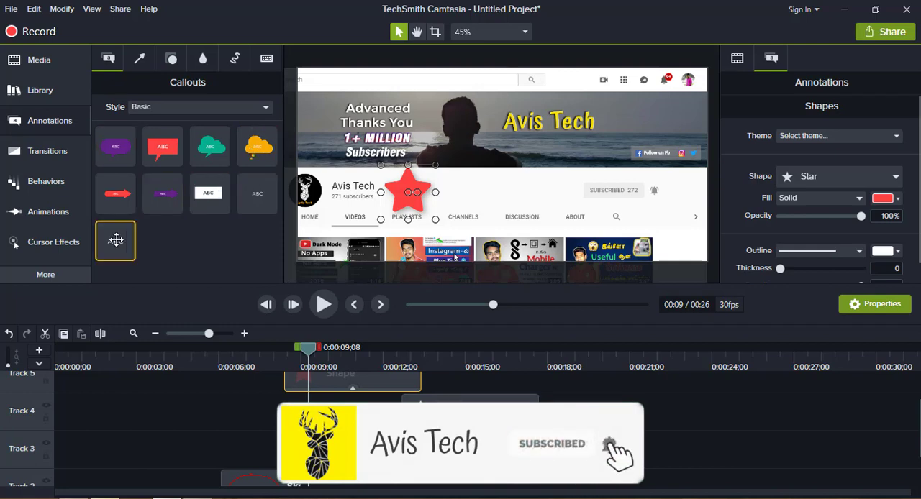
pyautogui.moveTo(115, 239); pyautogui.dragTo(583, 417)
pyautogui.click(608, 364)
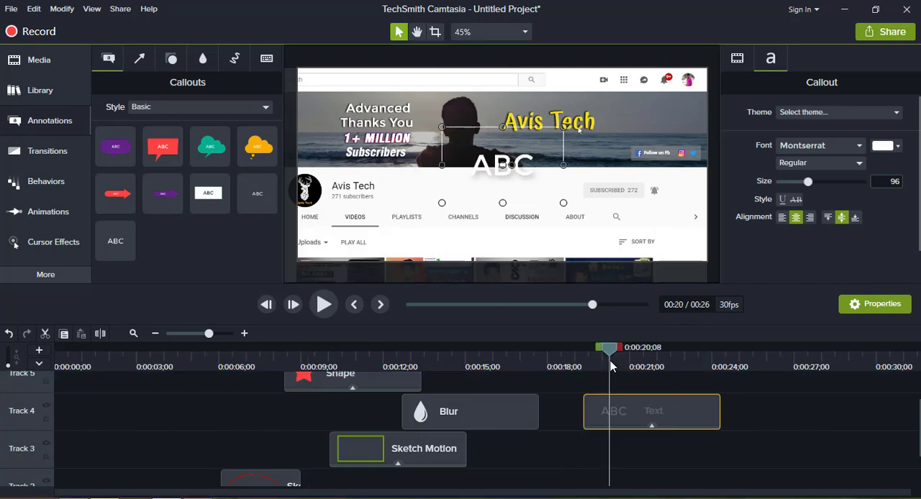
pyautogui.doubleClick(630, 409)
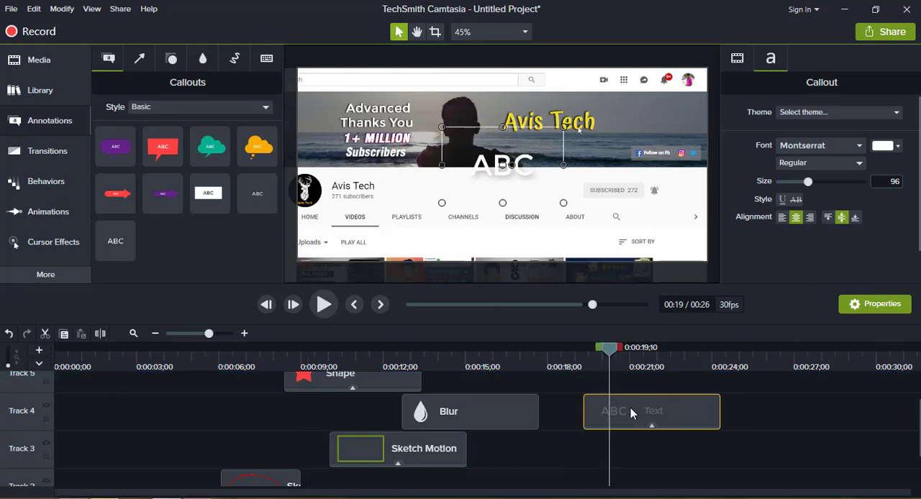
# Replace the callout's text with "avis tech" and widen its box to fit on one line.
pyautogui.doubleClick(482, 168)
pyautogui.write('a')
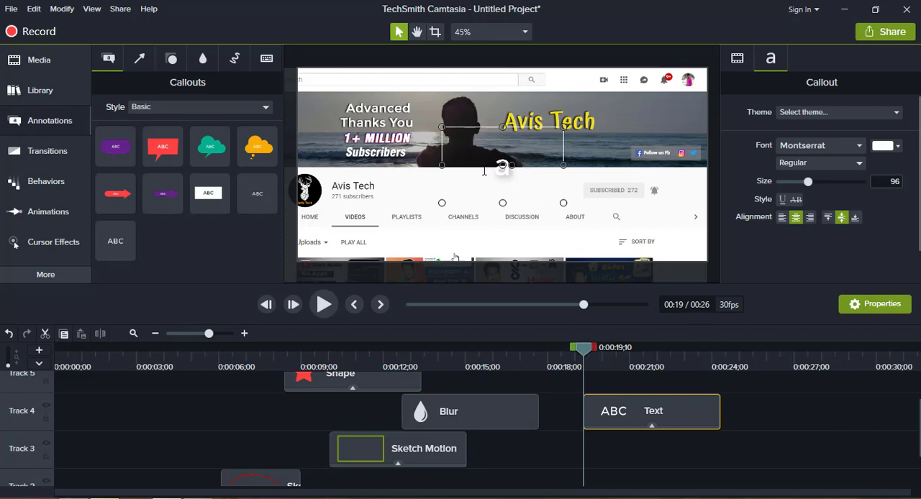
pyautogui.write('vis tech')
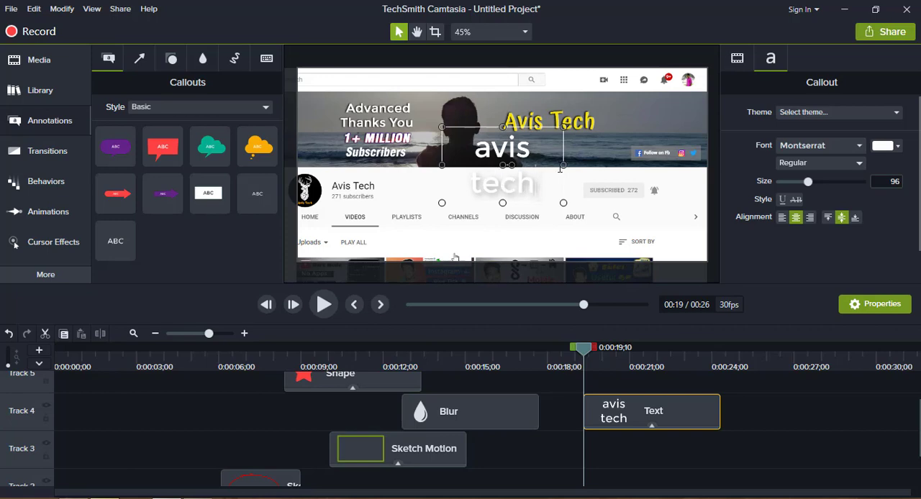
pyautogui.moveTo(587, 165); pyautogui.dragTo(541, 146)
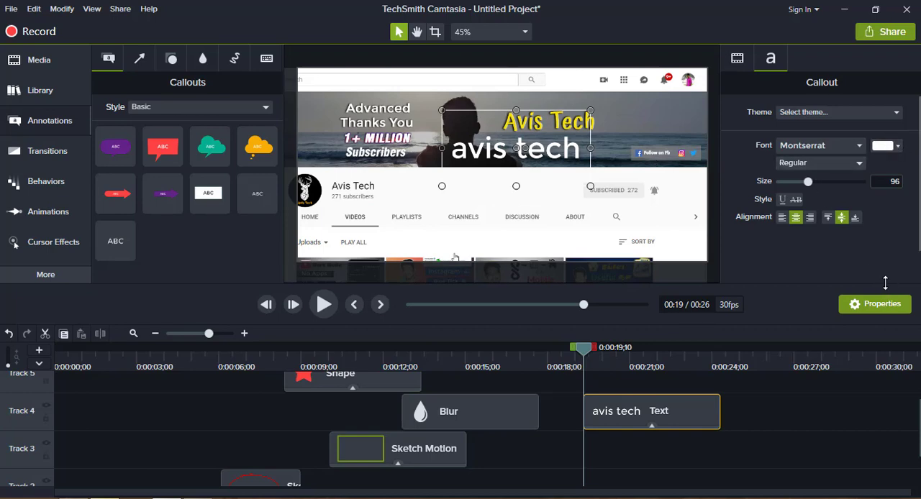
# Color the "avis tech" text red (#FF0606), set its font size to 140, and move it down below the banner.
pyautogui.click(889, 147)
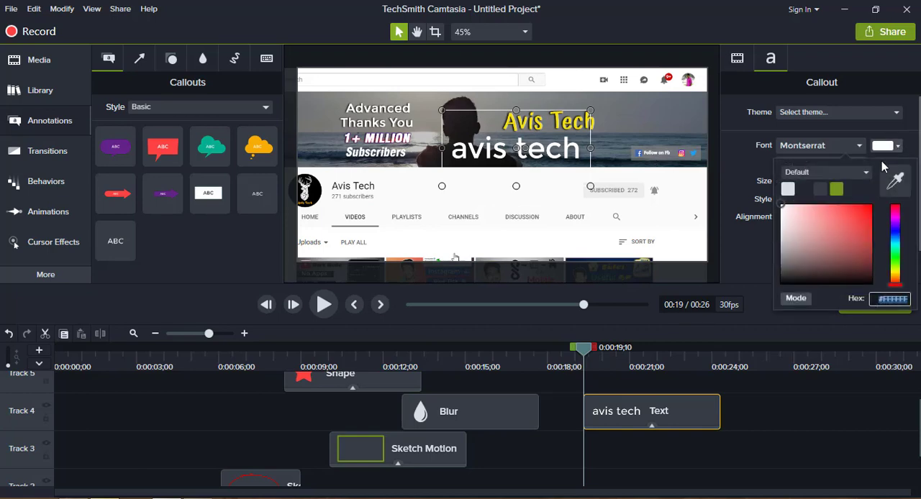
pyautogui.click(871, 202)
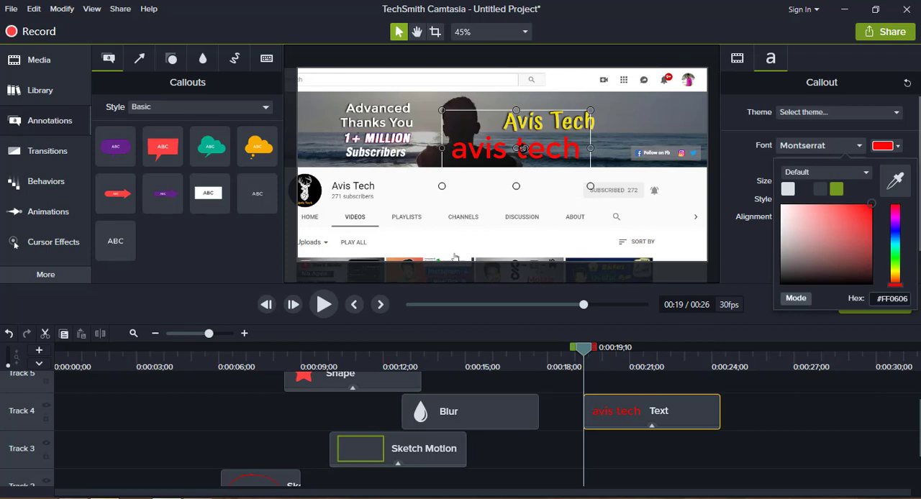
pyautogui.moveTo(538, 153); pyautogui.dragTo(540, 185)
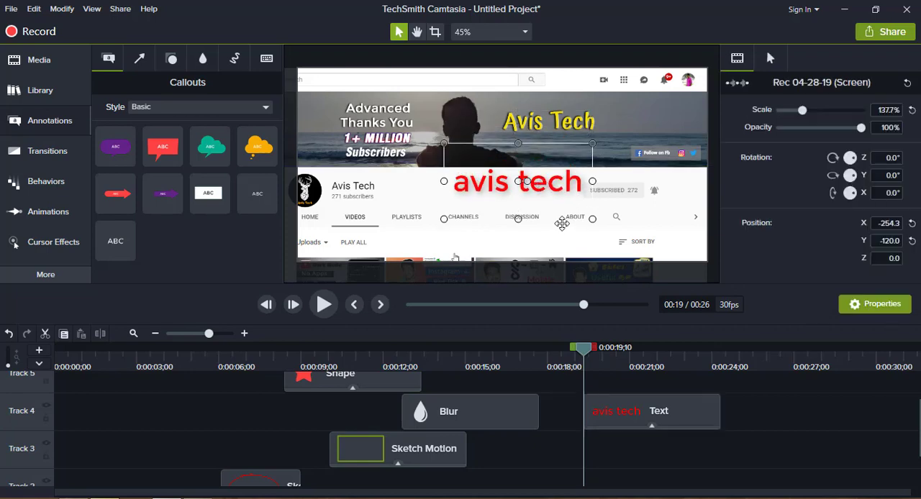
pyautogui.click(546, 189)
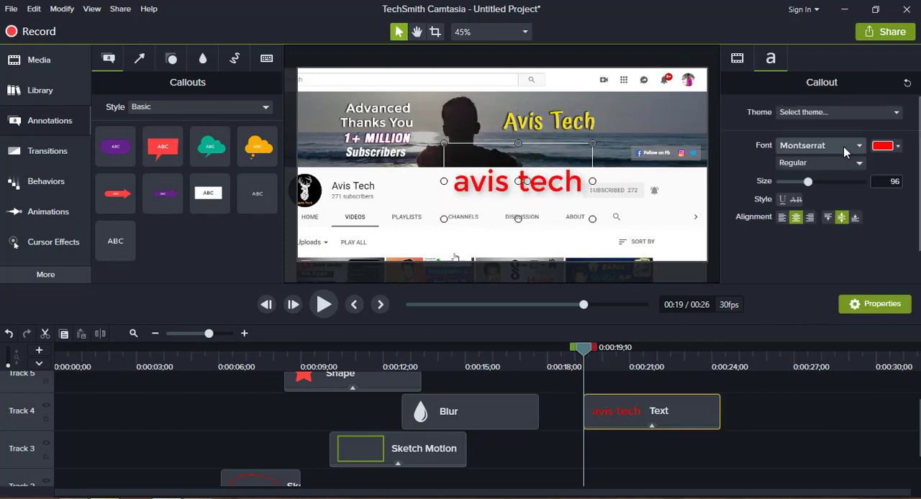
pyautogui.moveTo(809, 180); pyautogui.dragTo(823, 179)
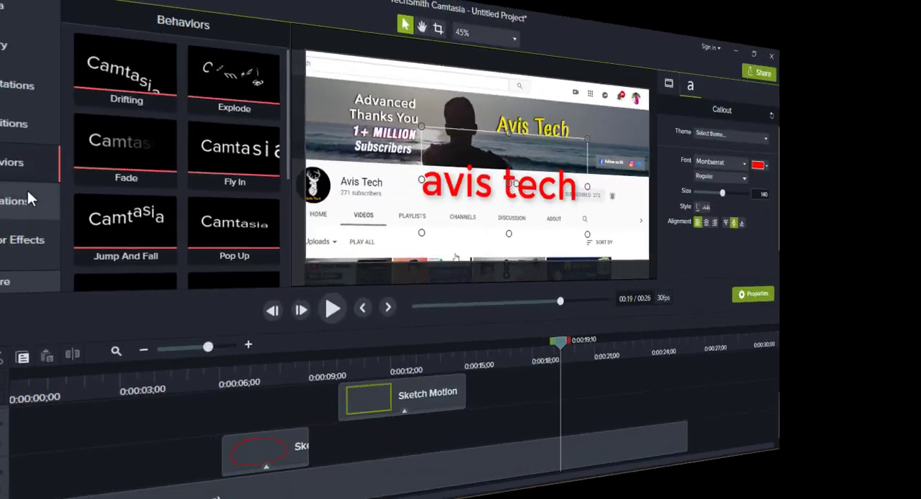
# Apply the Drifting behavior to the "avis tech" text clip and play it back from 0:00:19;10.
pyautogui.scroll(-3, 214, 138)
pyautogui.scroll(3, 216, 141)
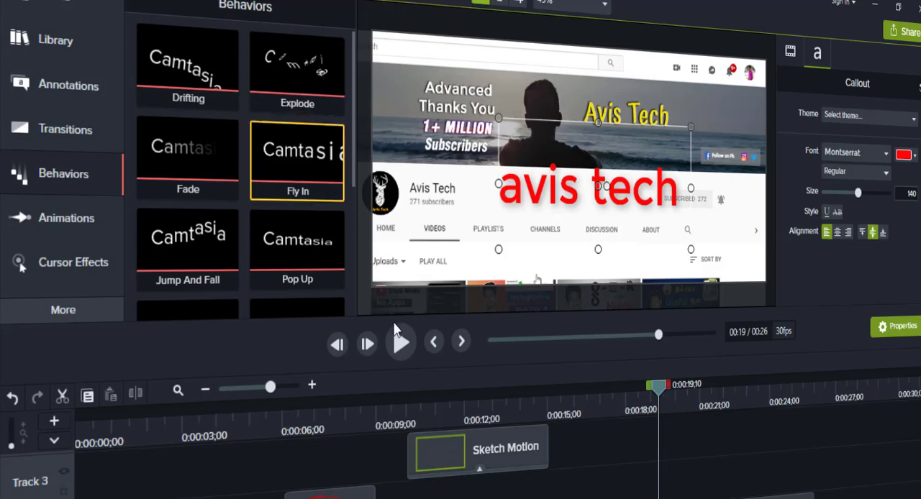
pyautogui.scroll(3, 691, 474)
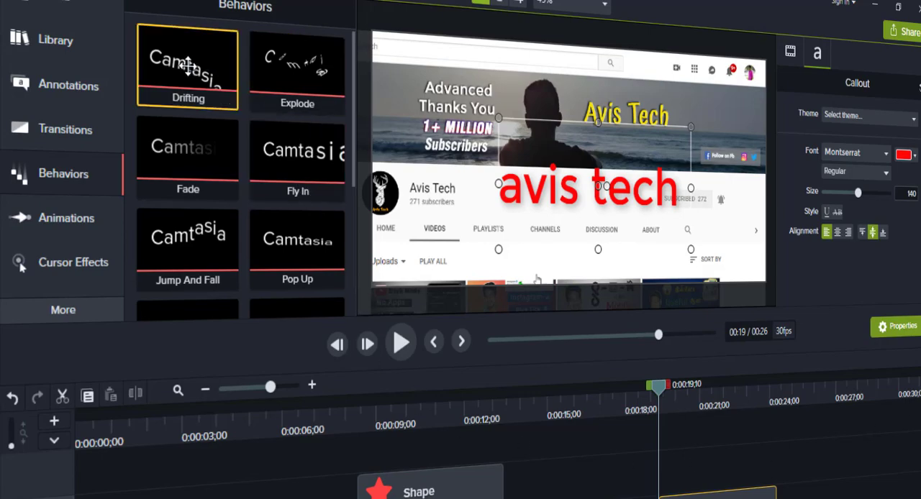
pyautogui.moveTo(187, 66); pyautogui.dragTo(678, 486)
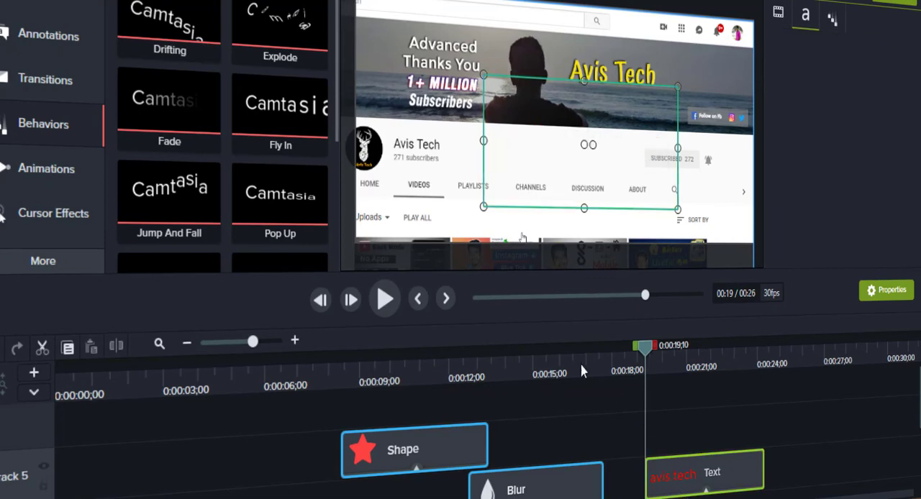
pyautogui.click(385, 300)
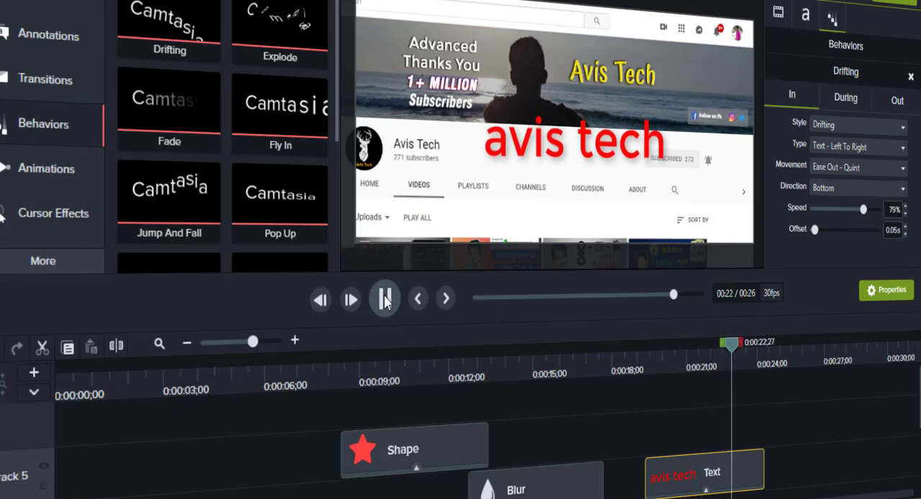
pyautogui.click(385, 300)
# Add the Fly In behavior to the "avis tech" text clip and play it back from 0:00:19;05.
pyautogui.moveTo(516, 385); pyautogui.dragTo(656, 485)
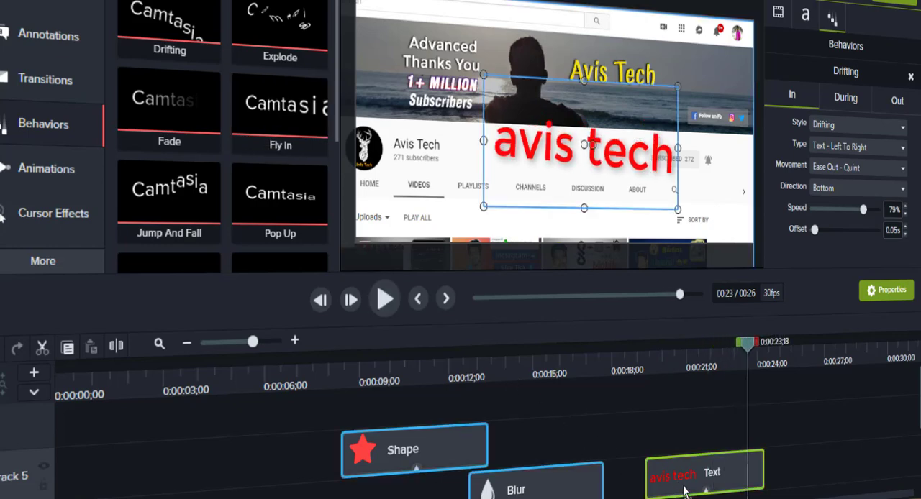
pyautogui.click(641, 366)
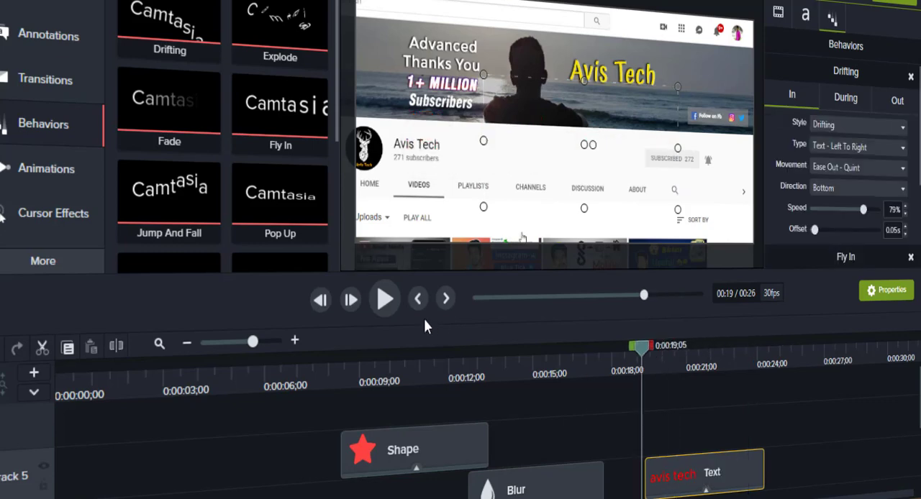
pyautogui.click(383, 301)
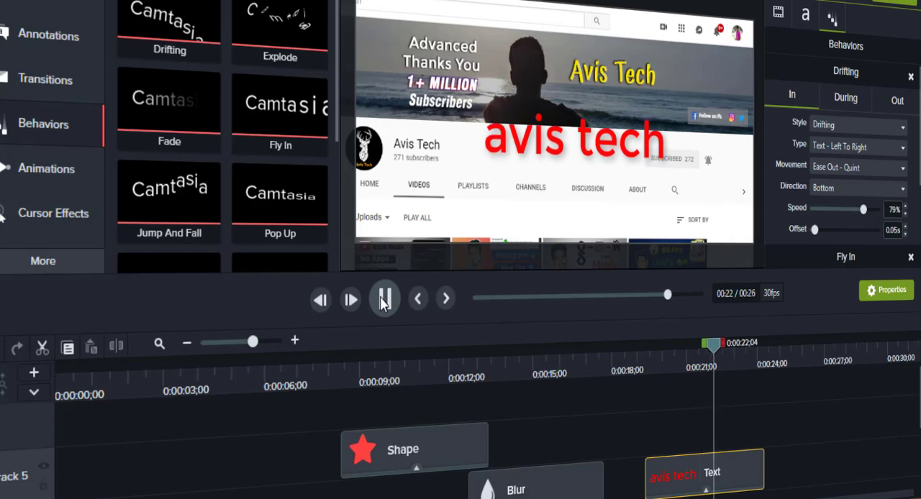
# Apply the Shifting behavior to the red star shape on Track 5 and play it back from about 0:00:08.
pyautogui.scroll(-5, 224, 166)
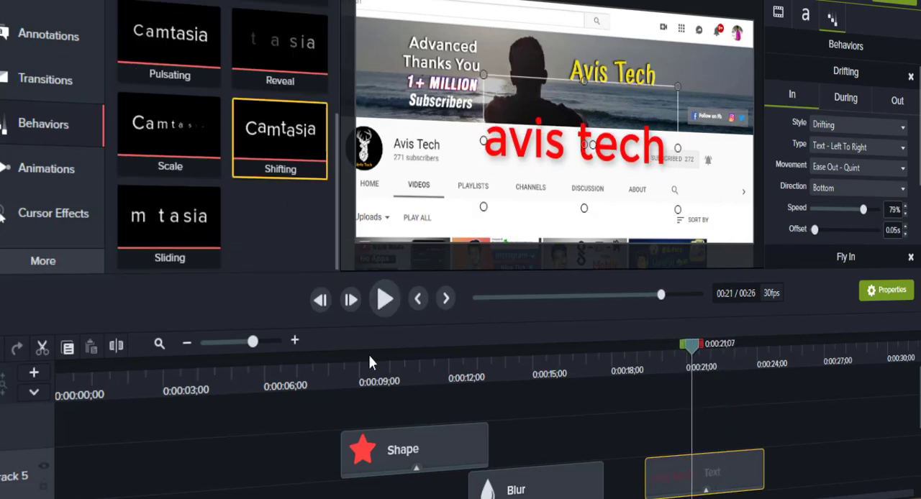
pyautogui.click(346, 373)
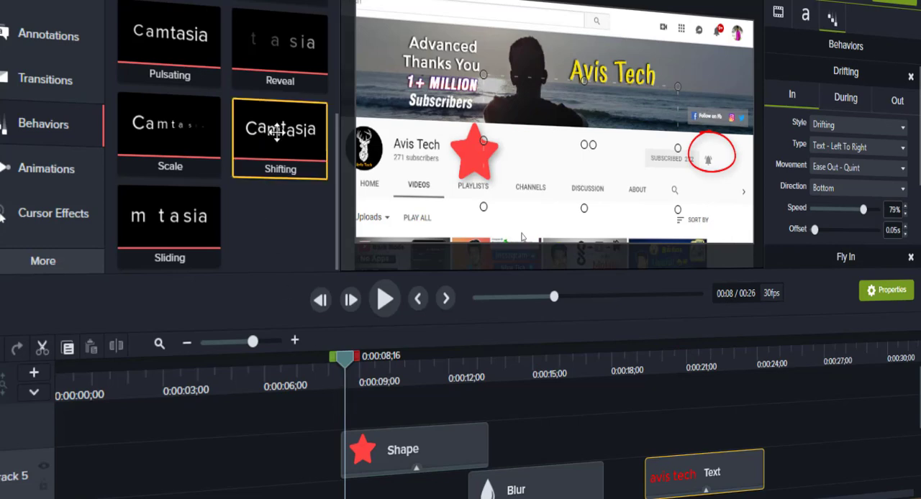
pyautogui.moveTo(280, 129); pyautogui.dragTo(400, 453)
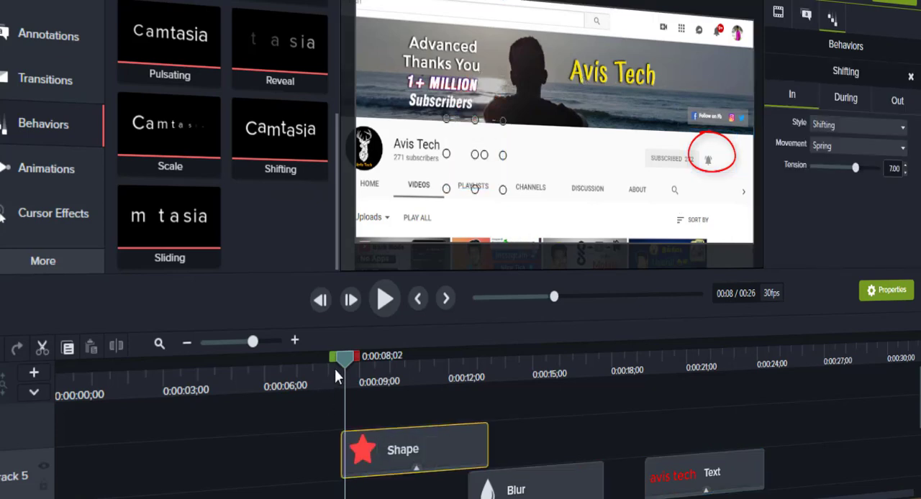
pyautogui.click(330, 371)
pyautogui.click(384, 301)
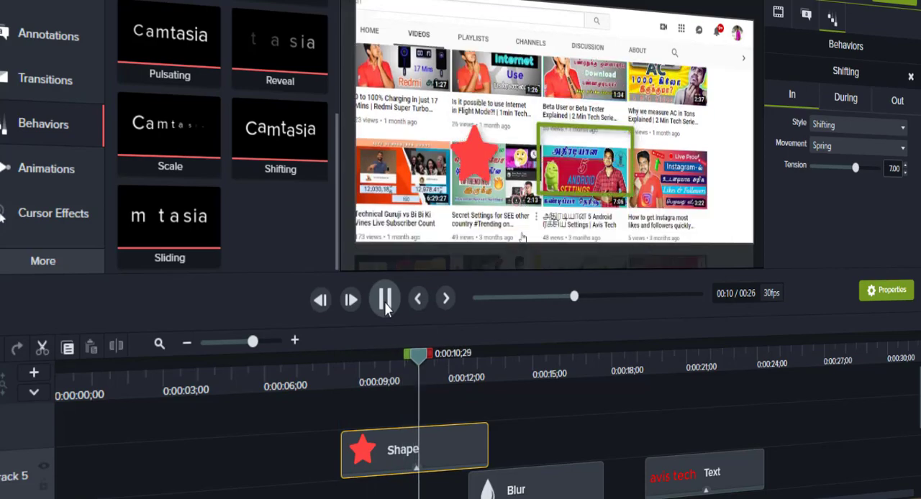
pyautogui.click(384, 301)
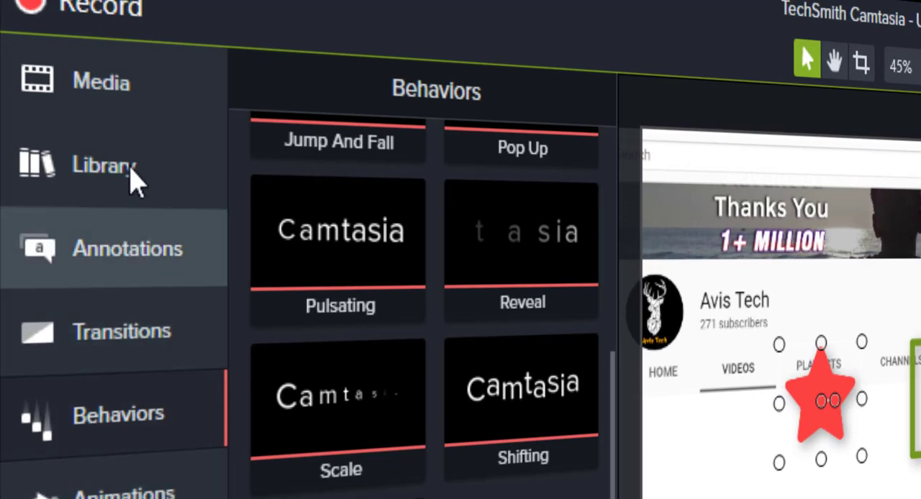
# Browse the Icons folder of the Camtasia 2018 library and look through its Education subfolder.
pyautogui.click(133, 173)
pyautogui.scroll(2, 323, 374)
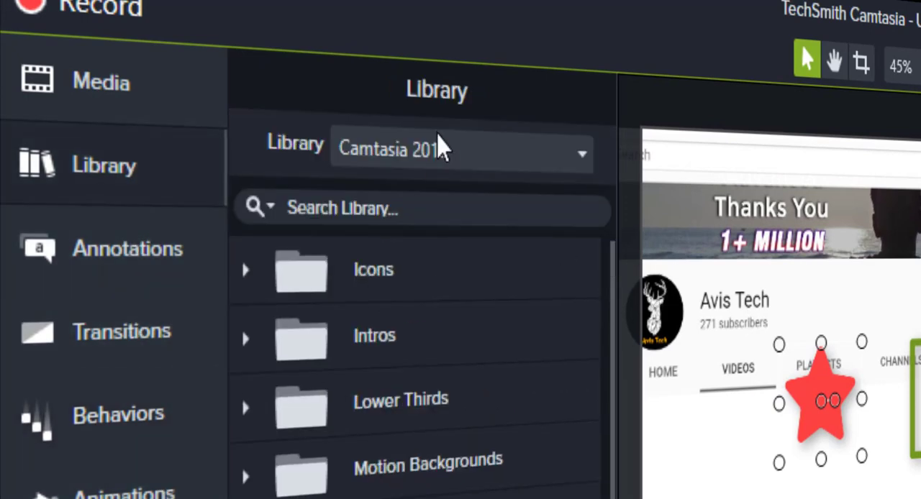
pyautogui.click(440, 158)
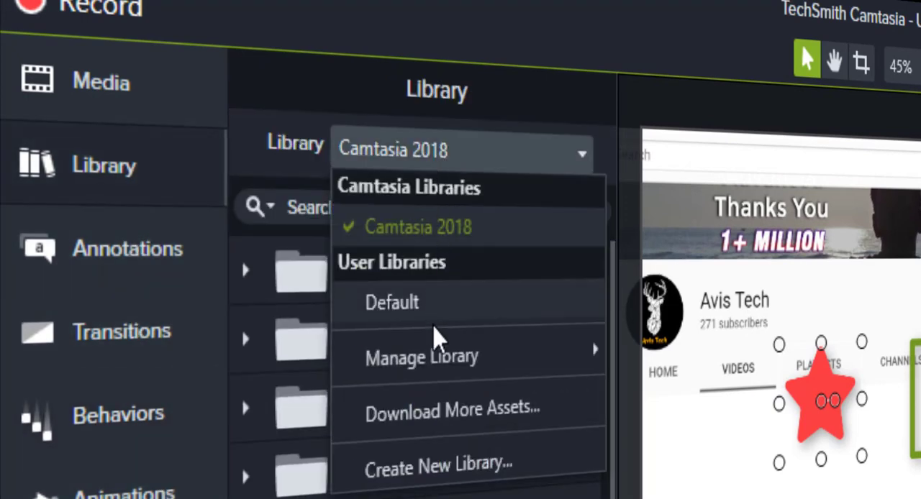
pyautogui.click(466, 230)
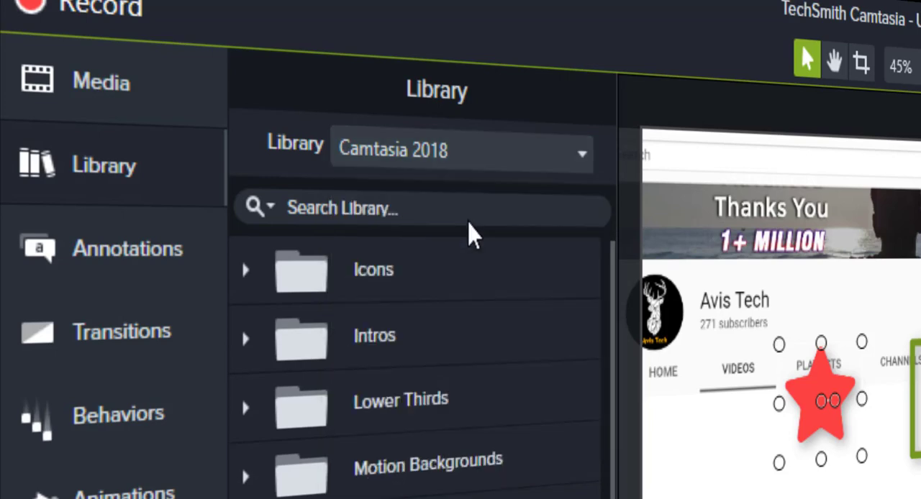
pyautogui.click(248, 272)
pyautogui.scroll(-5, 472, 387)
pyautogui.scroll(5, 473, 386)
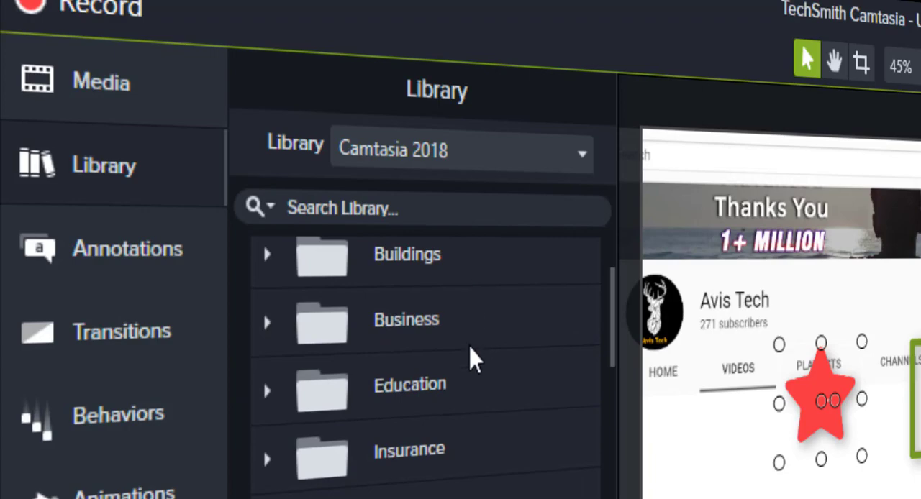
pyautogui.click(269, 391)
pyautogui.scroll(-3, 483, 366)
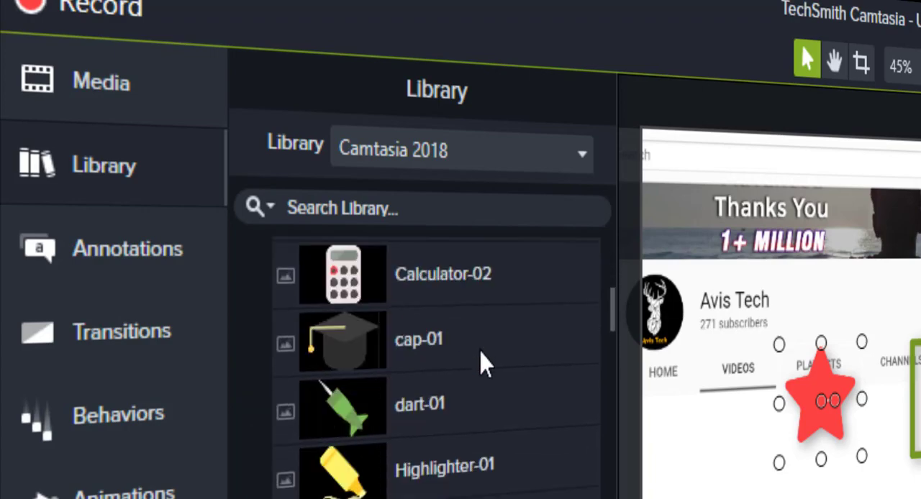
# Place the cap-01 icon from the Education folder on Track 6 at about 0:00:06 and delete it again.
pyautogui.scroll(2, 482, 366)
pyautogui.click(441, 380)
pyautogui.click(434, 495)
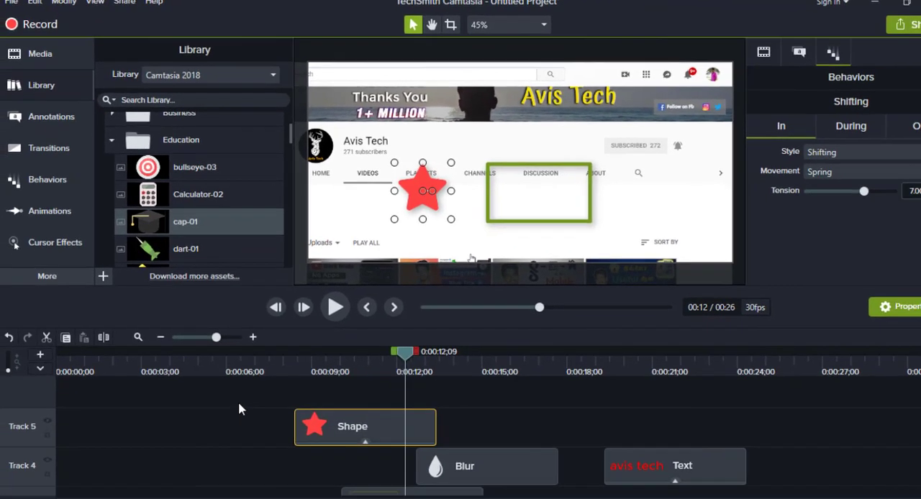
pyautogui.moveTo(238, 404); pyautogui.dragTo(234, 401)
pyautogui.click(261, 372)
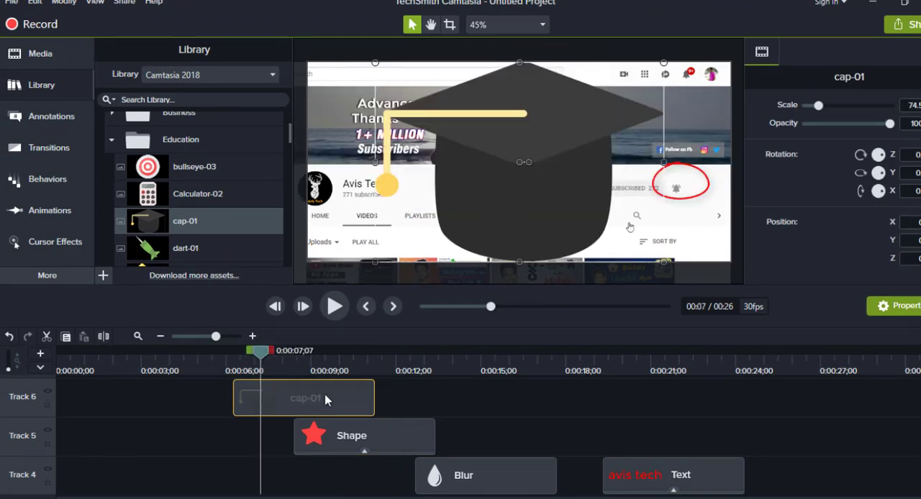
pyautogui.press('Delete')
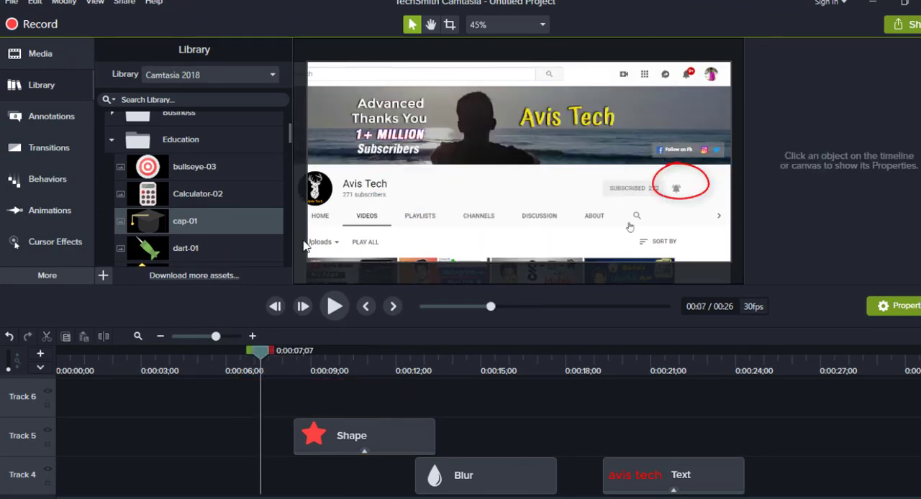
# Add the fadingsquares intro to Track 7 at about 0:00:04 and change its title to "Avis tech".
pyautogui.scroll(-5, 162, 164)
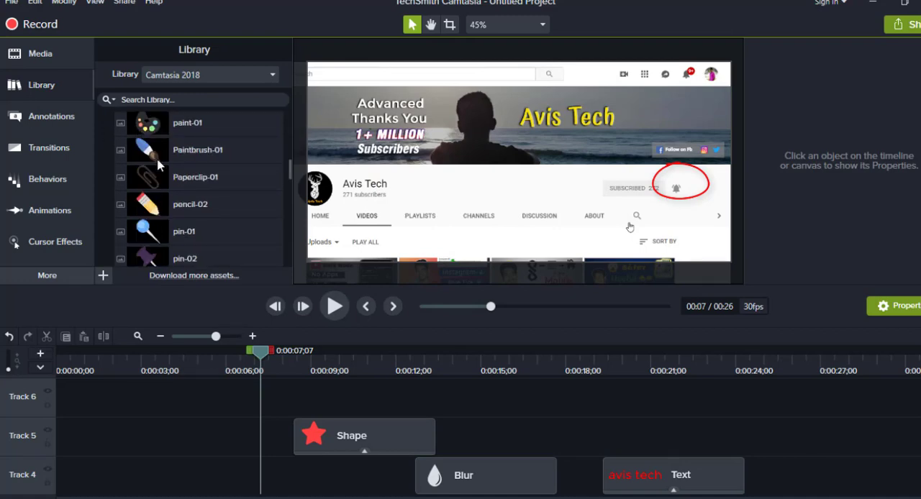
pyautogui.scroll(6, 159, 165)
pyautogui.click(103, 126)
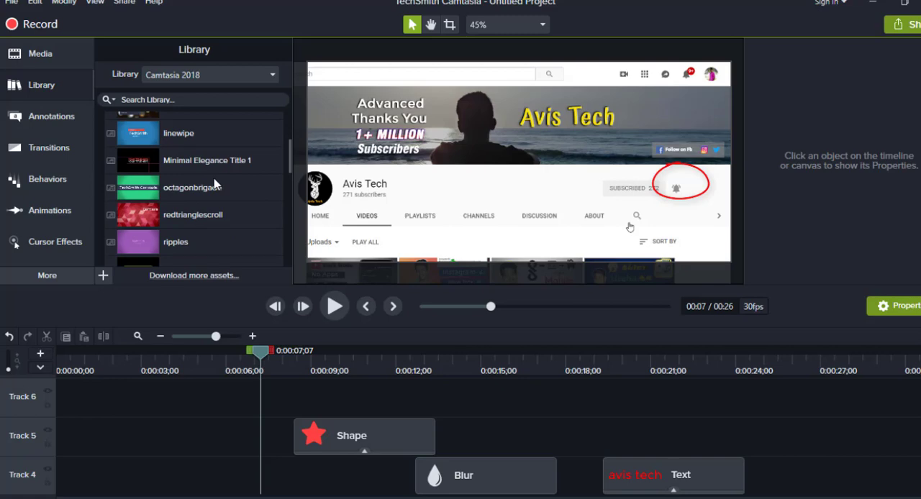
pyautogui.scroll(3, 160, 185)
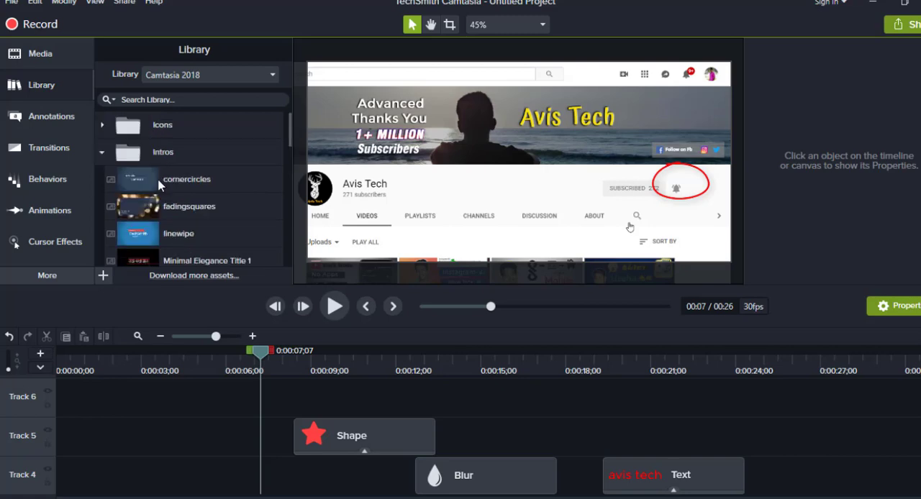
pyautogui.scroll(-6, 160, 185)
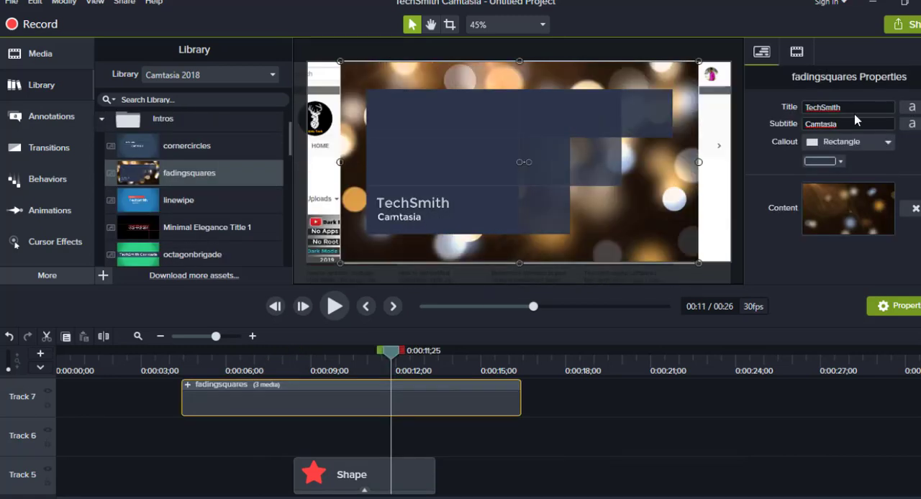
pyautogui.doubleClick(849, 104)
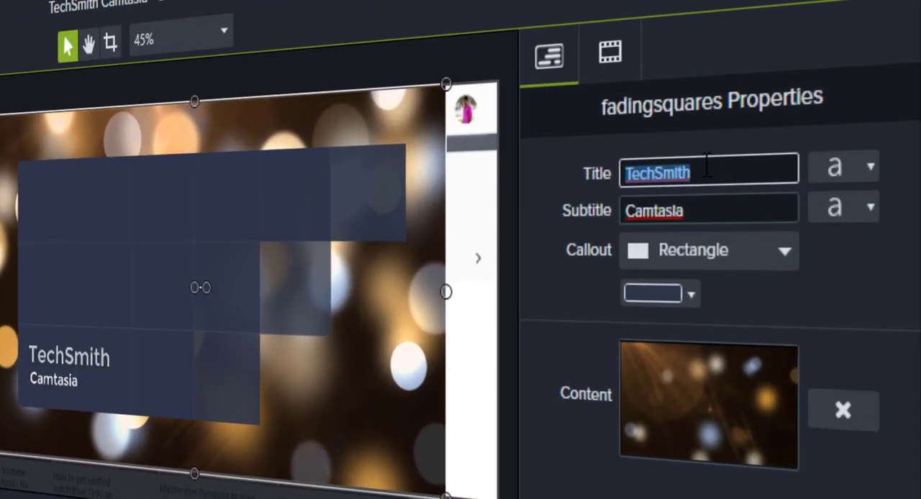
pyautogui.write('Avis tech')
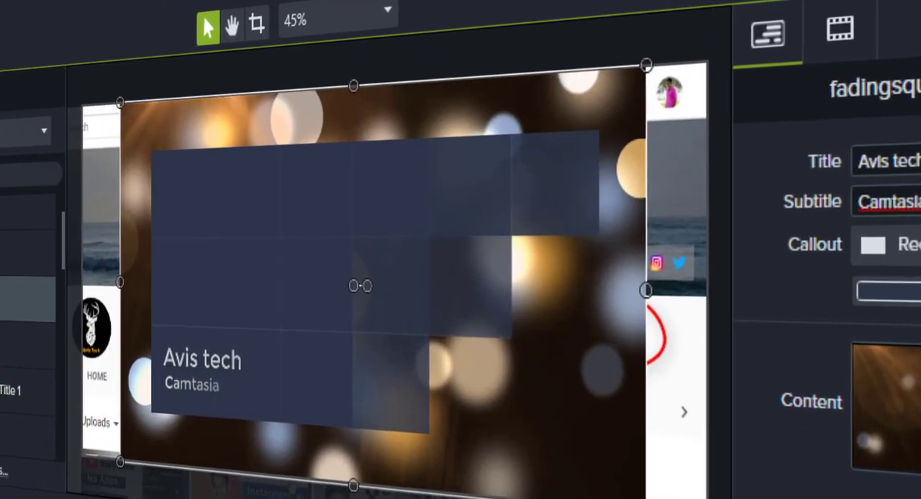
pyautogui.scroll(-5, 44, 308)
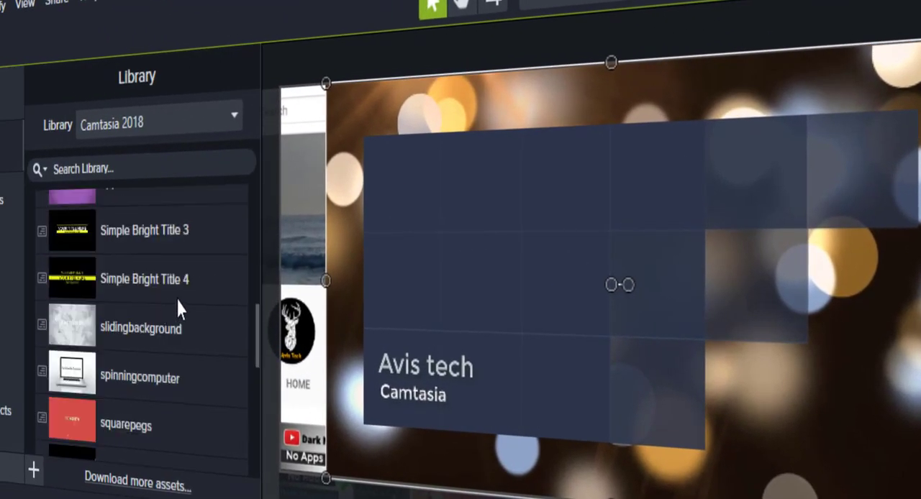
pyautogui.scroll(-5, 150, 359)
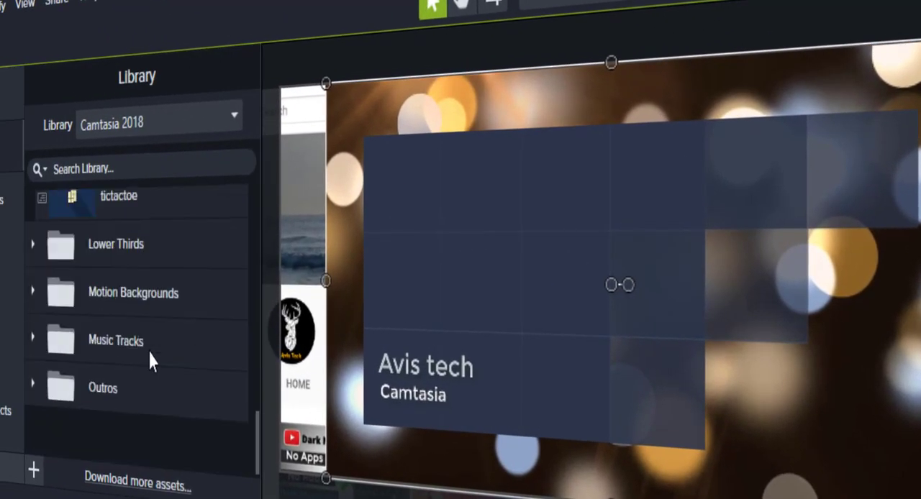
# Zoom the Track 1 screen recording to 118% with Zoom-n-Pan, shifting its framing, and play it back.
pyautogui.click(10, 357)
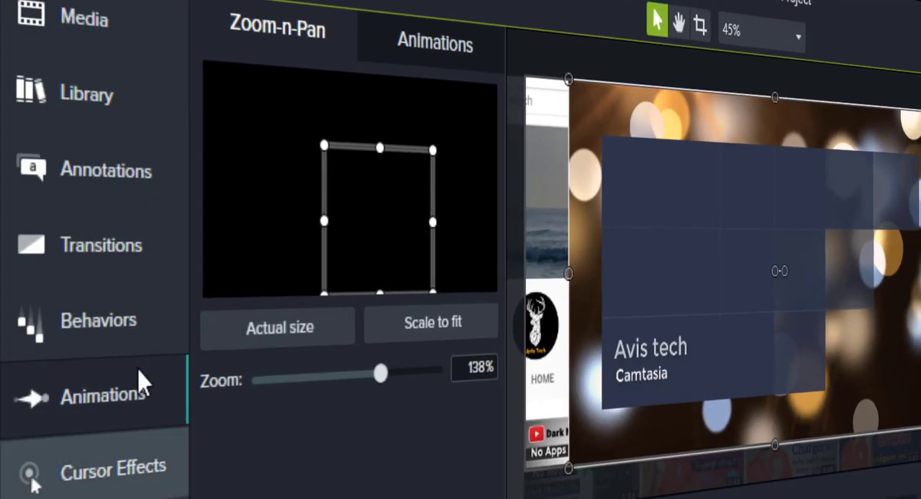
pyautogui.moveTo(380, 373); pyautogui.dragTo(362, 375)
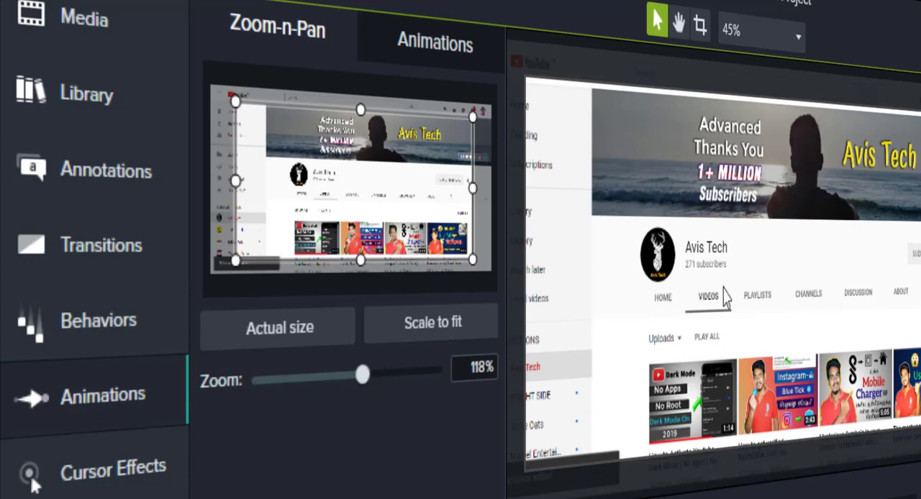
pyautogui.moveTo(717, 206); pyautogui.dragTo(718, 252)
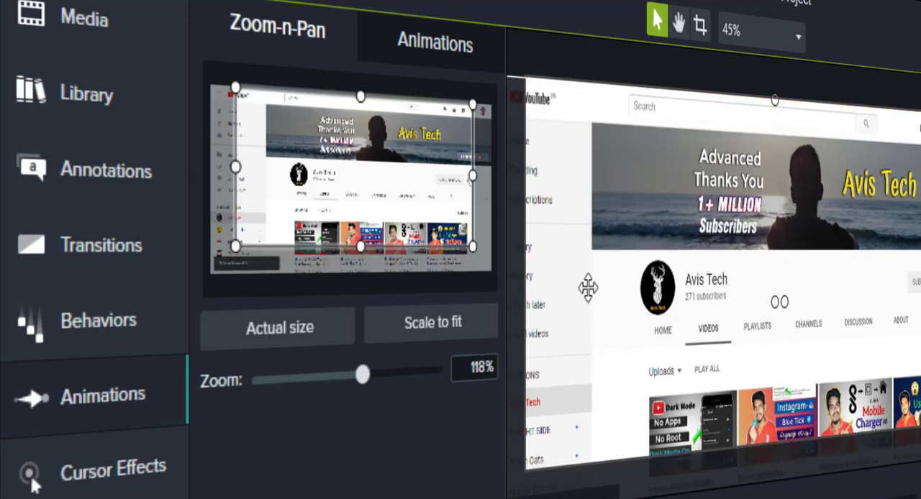
pyautogui.moveTo(363, 375); pyautogui.dragTo(410, 374)
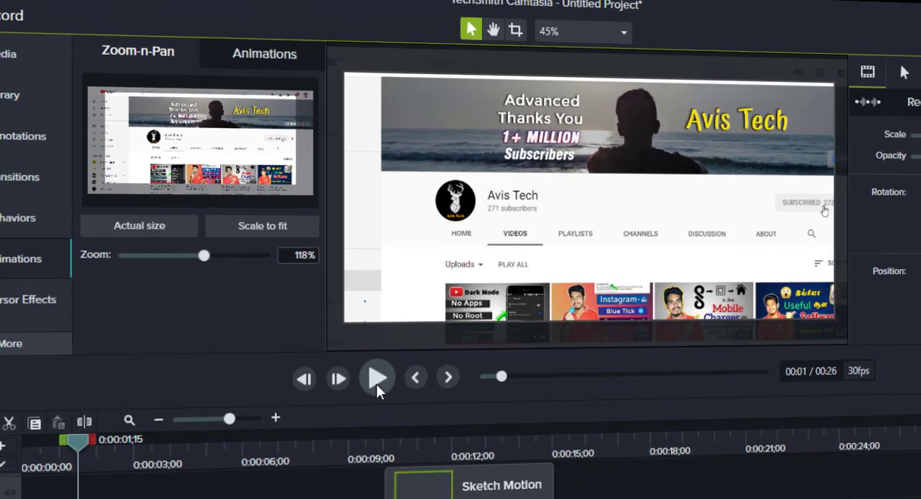
pyautogui.click(324, 310)
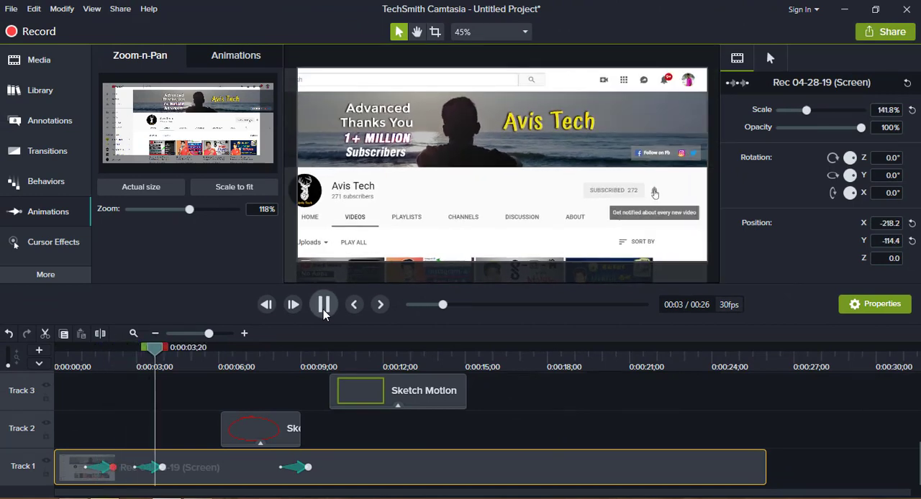
pyautogui.click(324, 310)
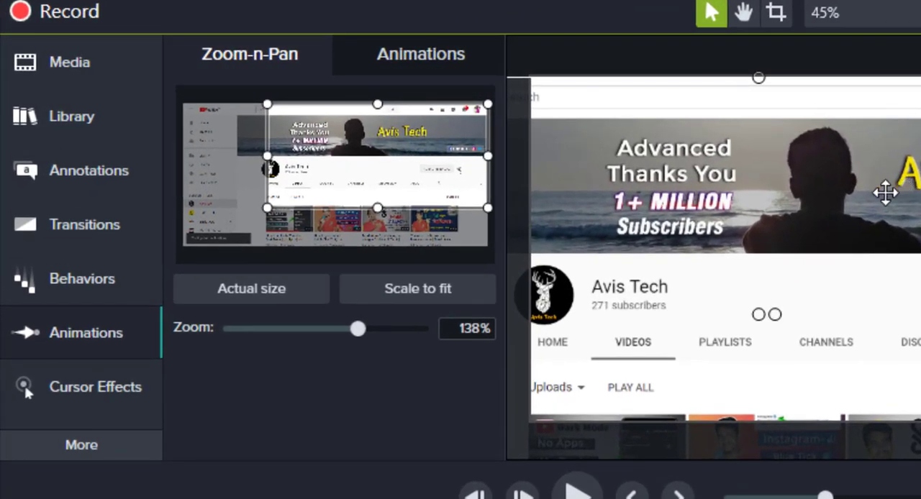
# Look through the available Cursor Effects and Visual Effects, down to Clip Speed and Interactive Hotspot.
pyautogui.click(107, 393)
pyautogui.click(269, 175)
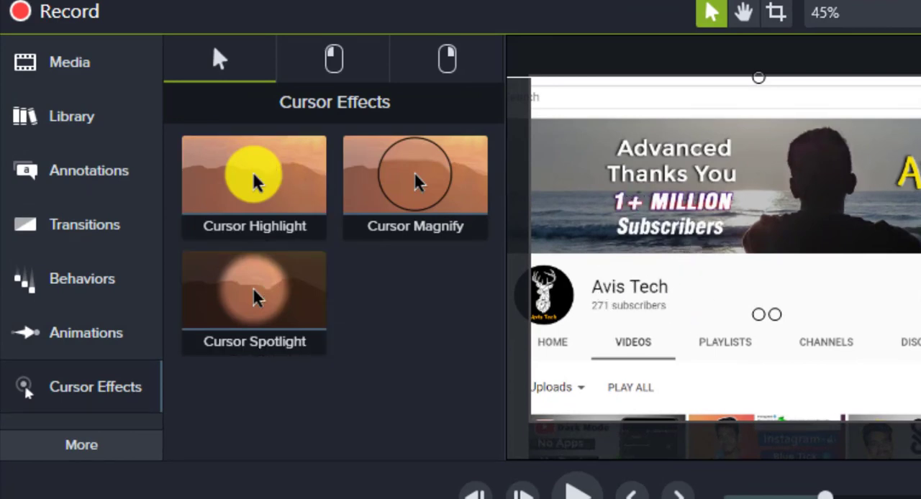
pyautogui.click(247, 300)
pyautogui.click(89, 451)
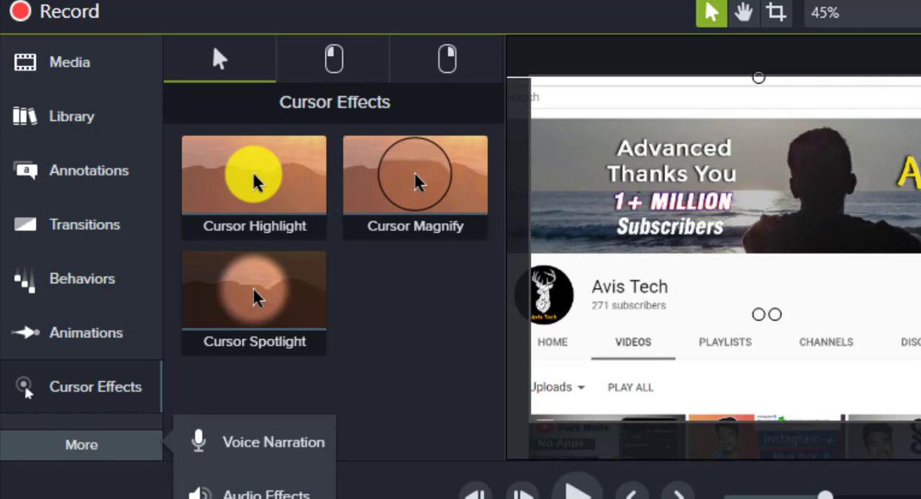
pyautogui.click(259, 498)
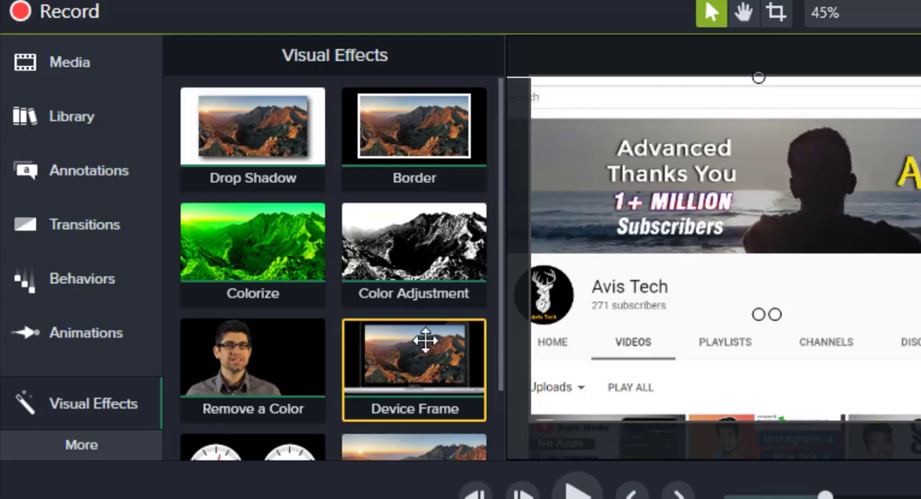
pyautogui.scroll(-2, 425, 339)
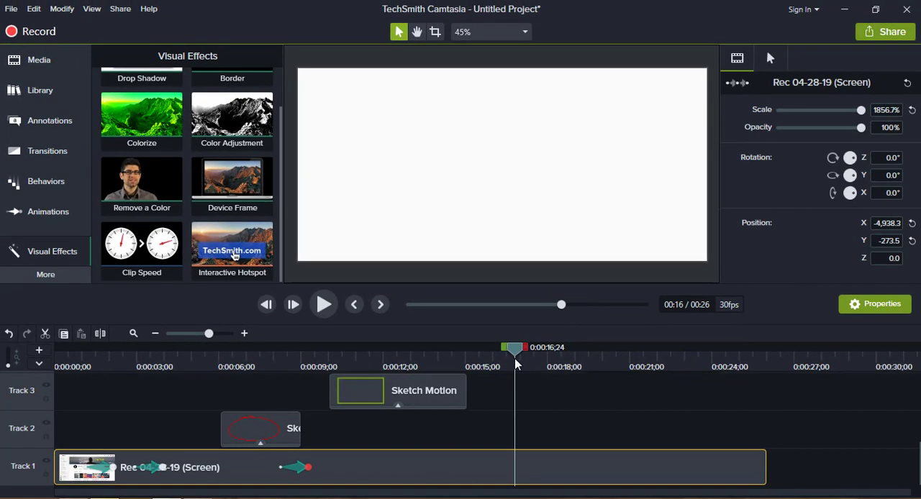
# Apply the Clip Speed effect to the Track 1 screen recording and set its speed to 5.00x.
pyautogui.moveTo(142, 245); pyautogui.dragTo(382, 477)
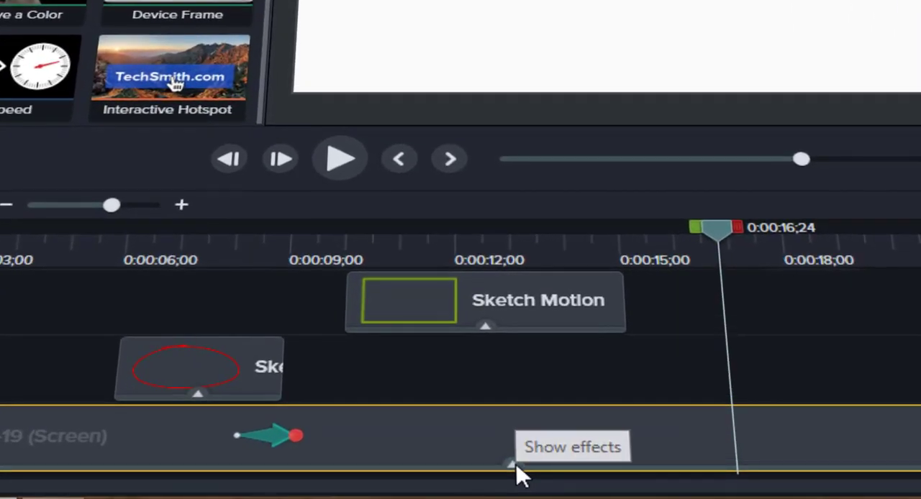
pyautogui.click(413, 483)
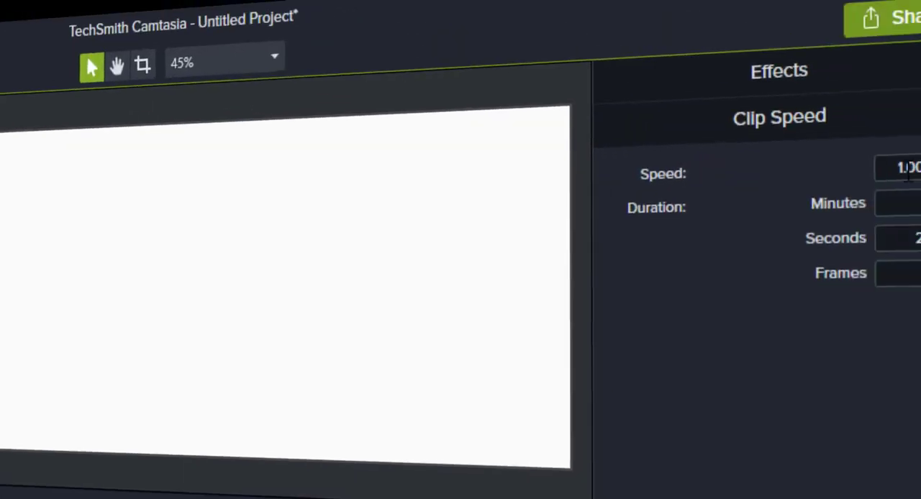
pyautogui.click(840, 206)
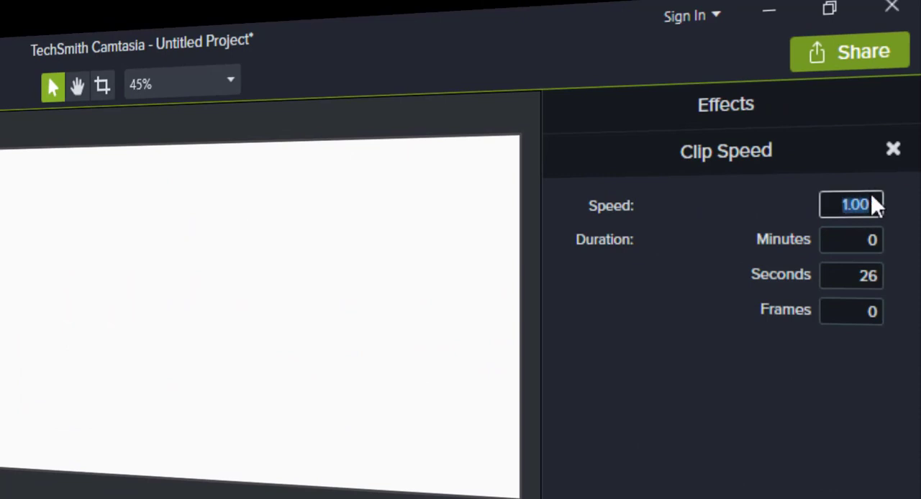
pyautogui.press('Return')
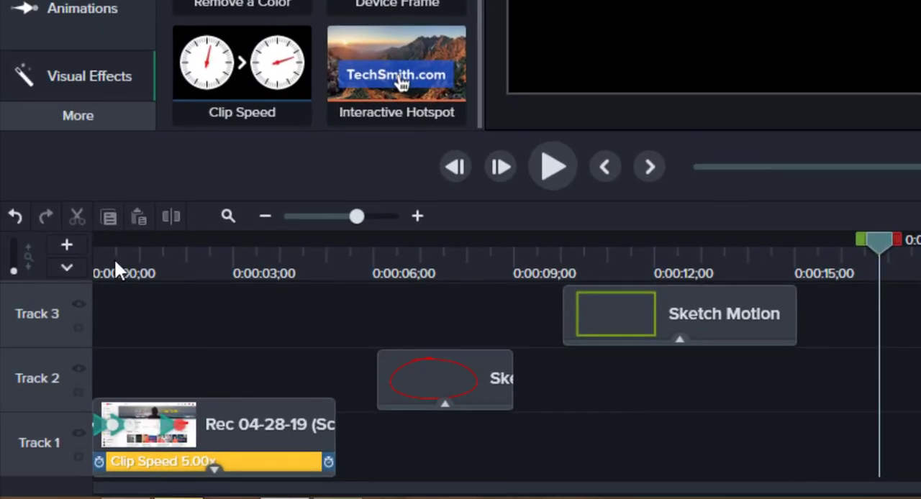
# Play the sped-up recording from the start, undo the speed change and remove the Clip Speed effect from Track 1.
pyautogui.click(115, 261)
pyautogui.click(560, 163)
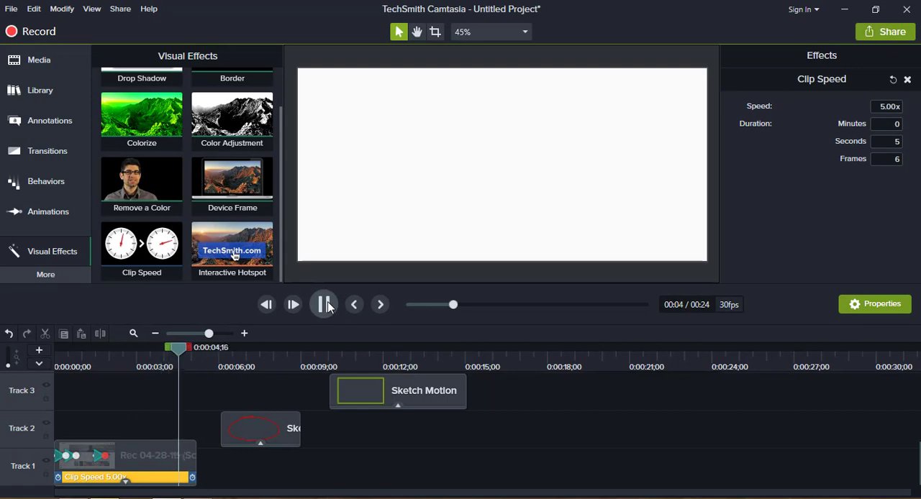
pyautogui.click(324, 305)
pyautogui.hotkey('ctrl', 'z')
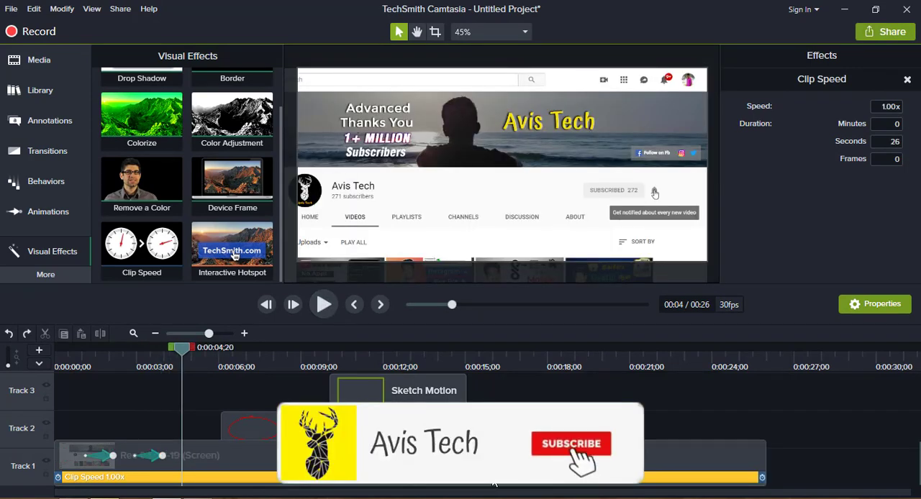
pyautogui.press('Delete')
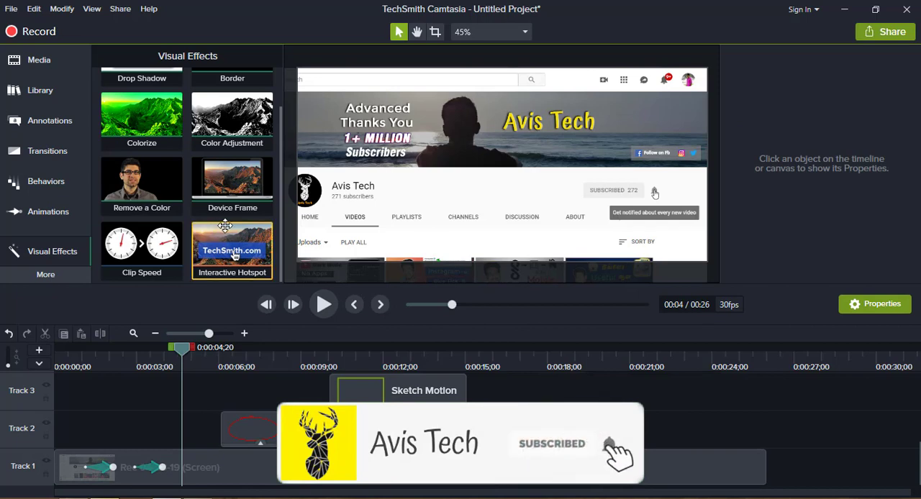
# Look through the Audio Effects and move the playhead to about 0:00:17.
pyautogui.click(61, 275)
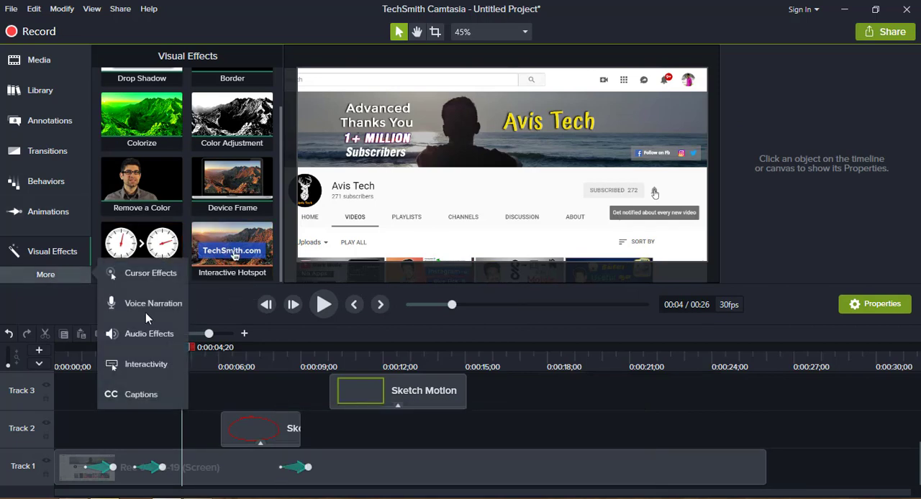
pyautogui.click(151, 341)
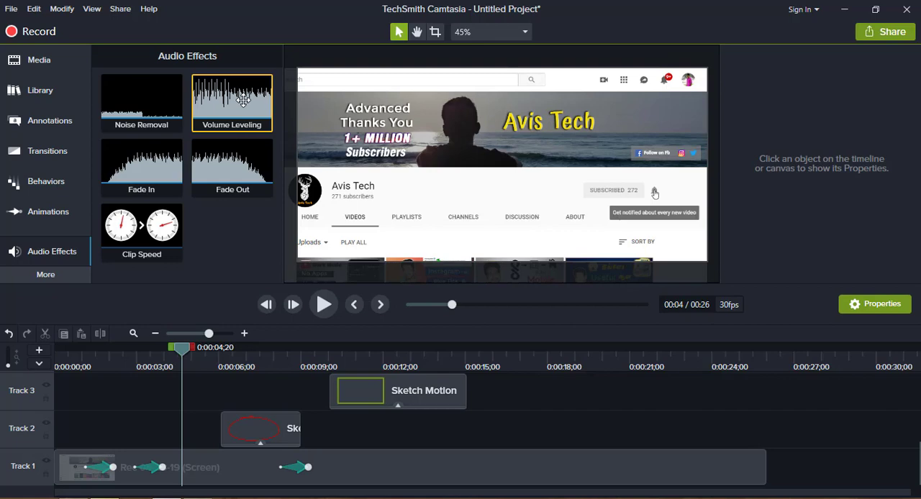
pyautogui.click(486, 366)
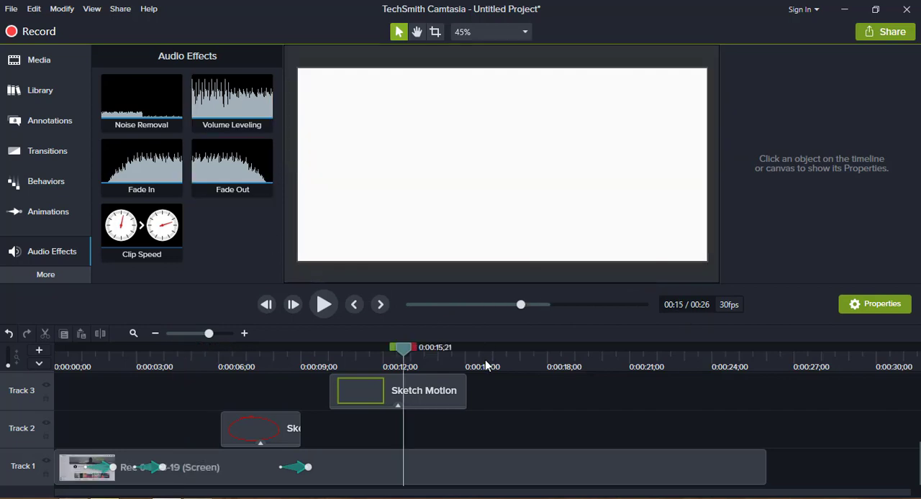
pyautogui.click(544, 359)
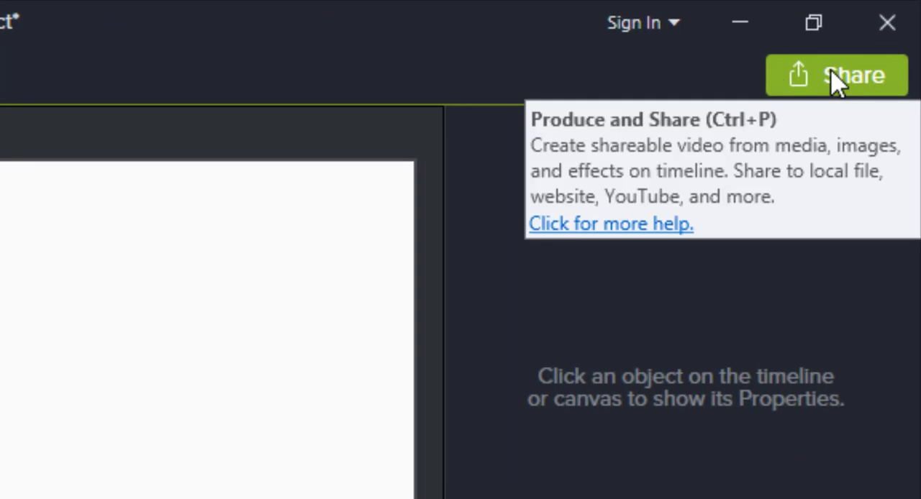
# Set up a local file production of the project with the MP4 only (up to 1080p) preset.
pyautogui.click(833, 78)
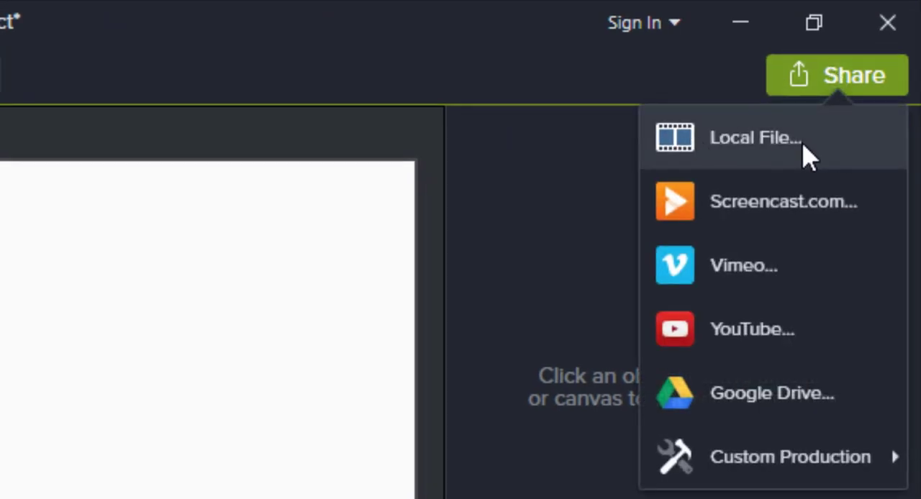
pyautogui.click(804, 145)
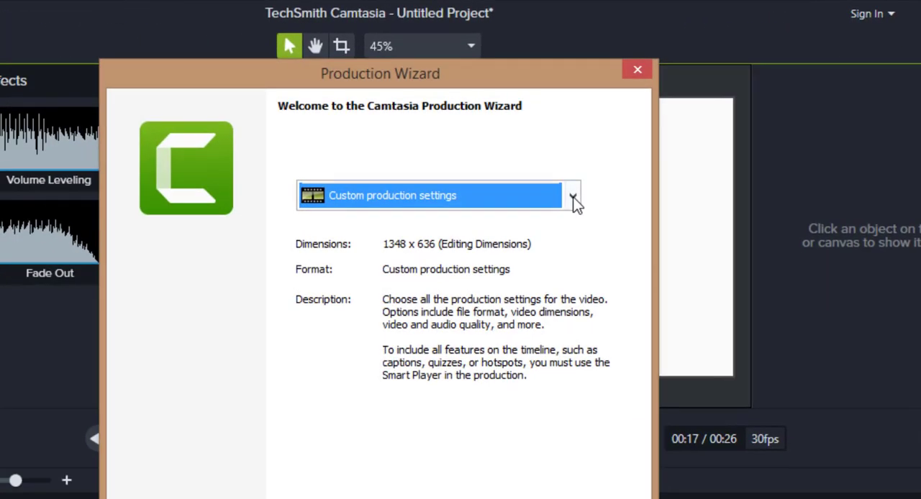
pyautogui.click(574, 198)
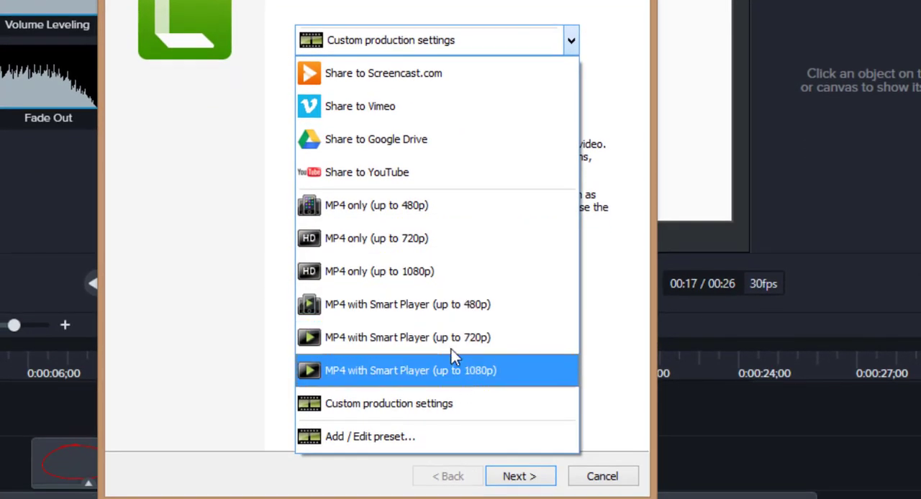
pyautogui.click(393, 269)
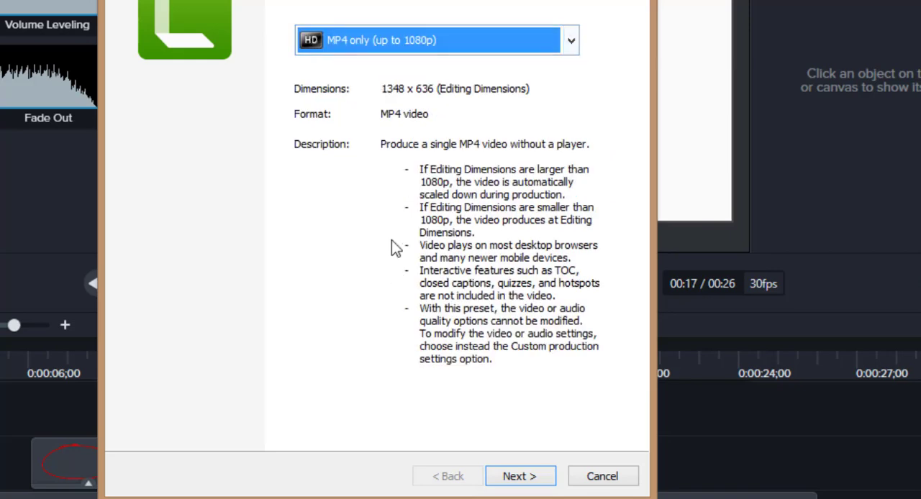
pyautogui.click(536, 477)
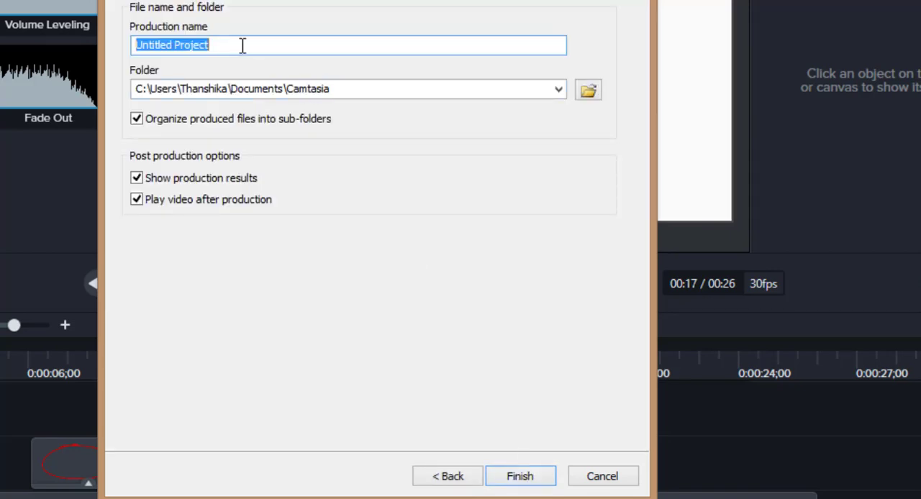
# Name the production "camstasia tutorila", start rendering it and minimize the rendering window.
pyautogui.write('camstad')
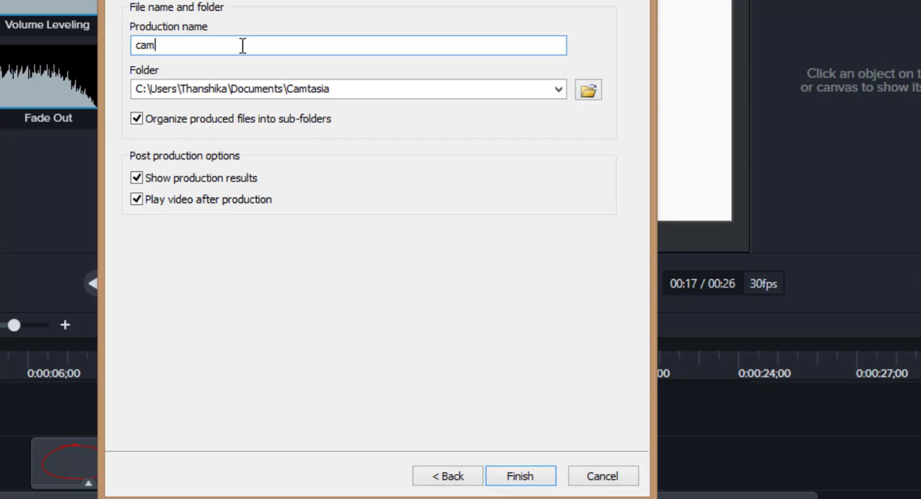
pyautogui.press('BackSpace')
pyautogui.press('BackSpace')
pyautogui.write('asia tutorila')
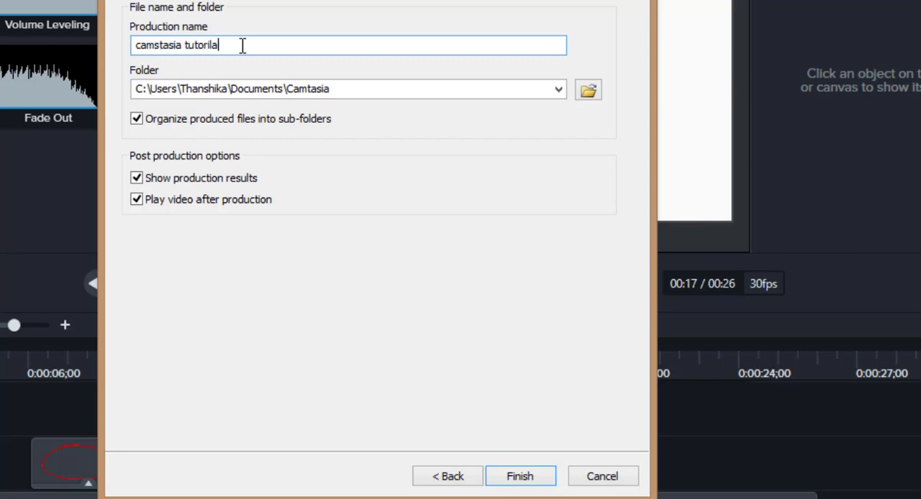
pyautogui.click(535, 483)
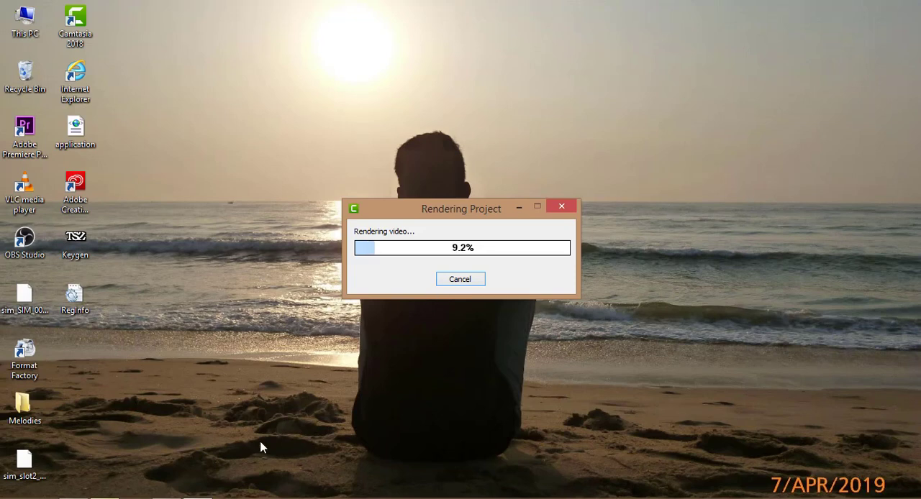
pyautogui.click(198, 498)
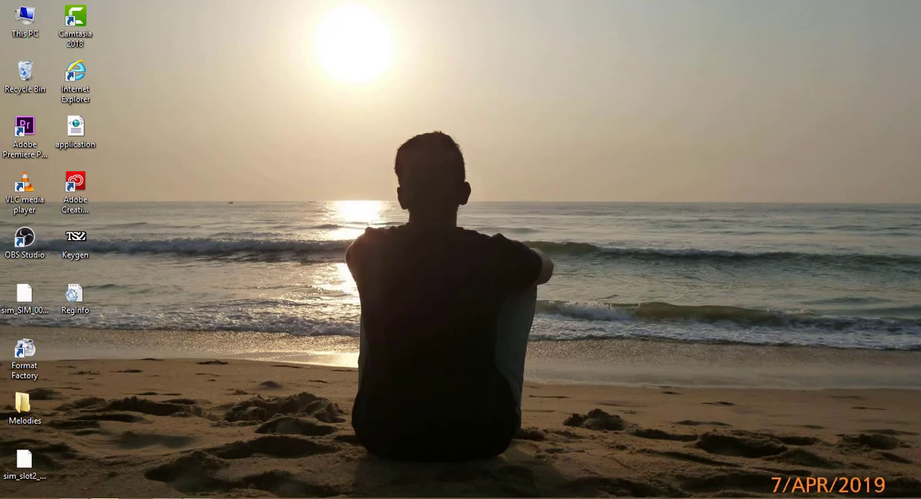